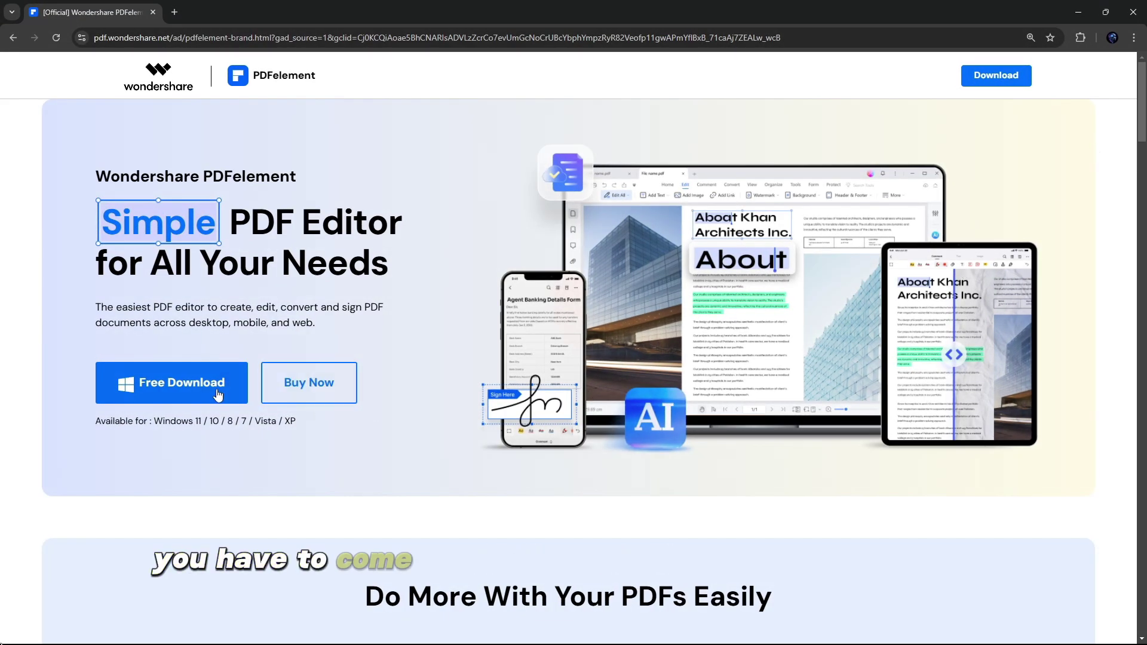
# Step: Download the PDFelement installer in Chrome and launch the setup file from its folder
pyautogui.click(173, 385)
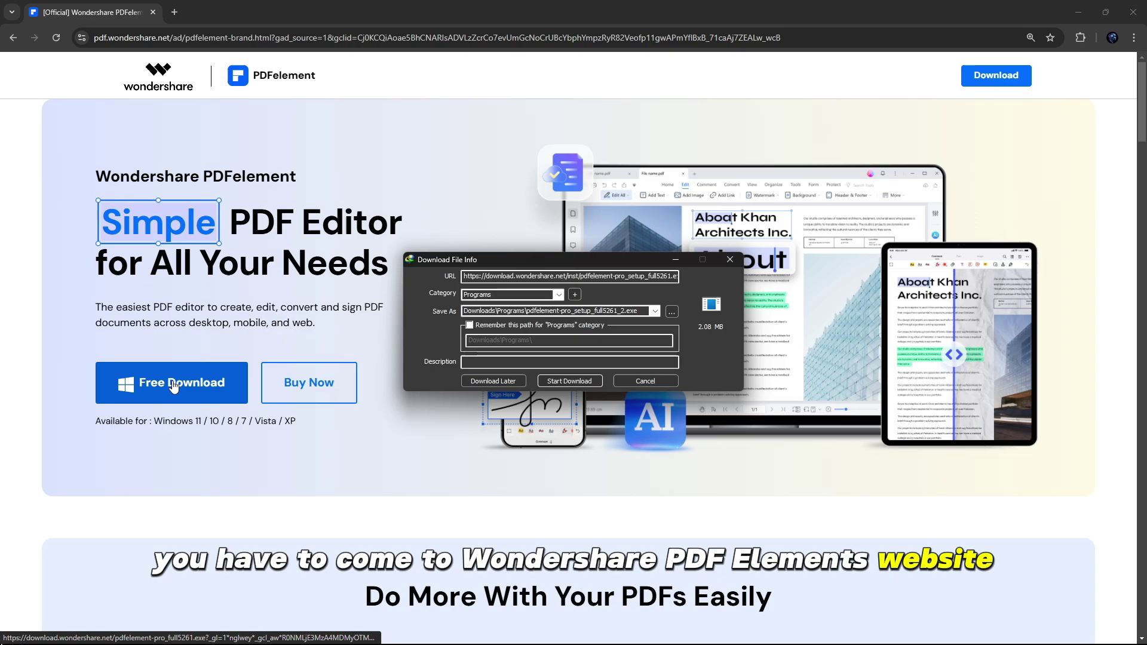
pyautogui.click(577, 383)
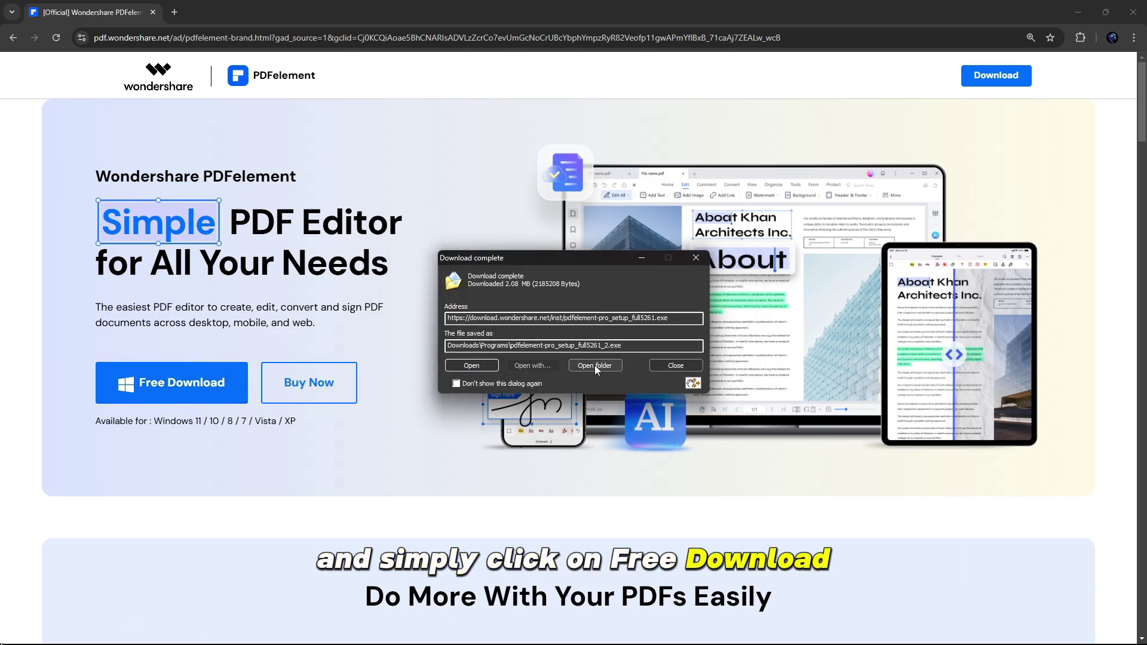
pyautogui.click(595, 365)
pyautogui.doubleClick(185, 132)
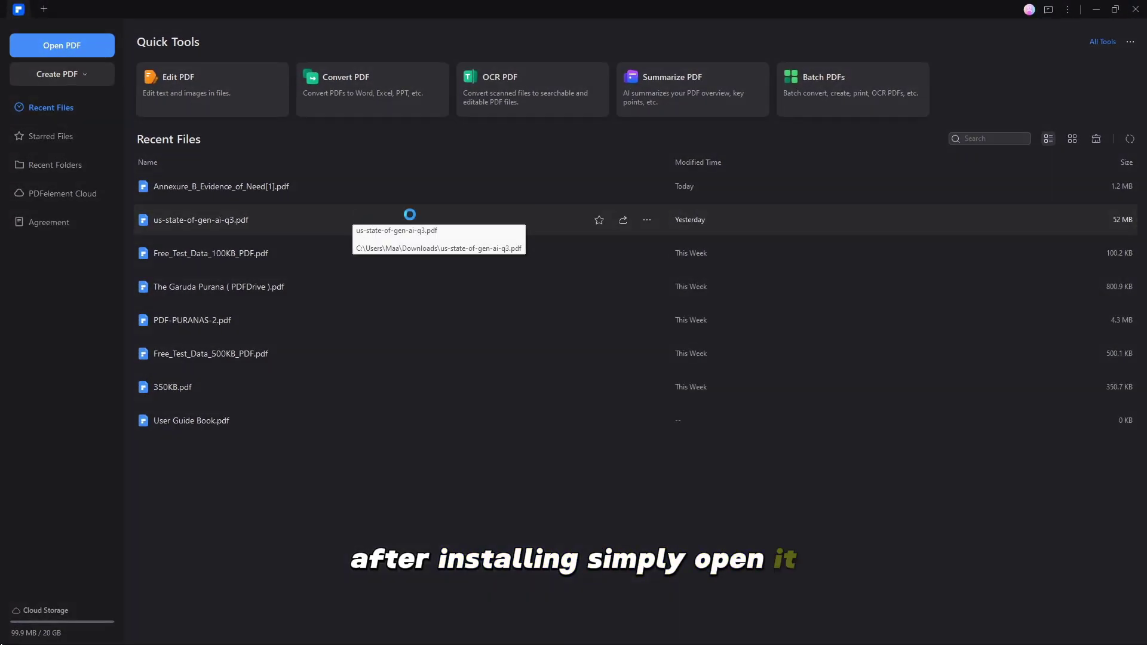
# Step: Check account details, then open us-state-of-gen-ai-q3.pdf from Downloads > Programs > New folder for editing
pyautogui.click(1031, 11)
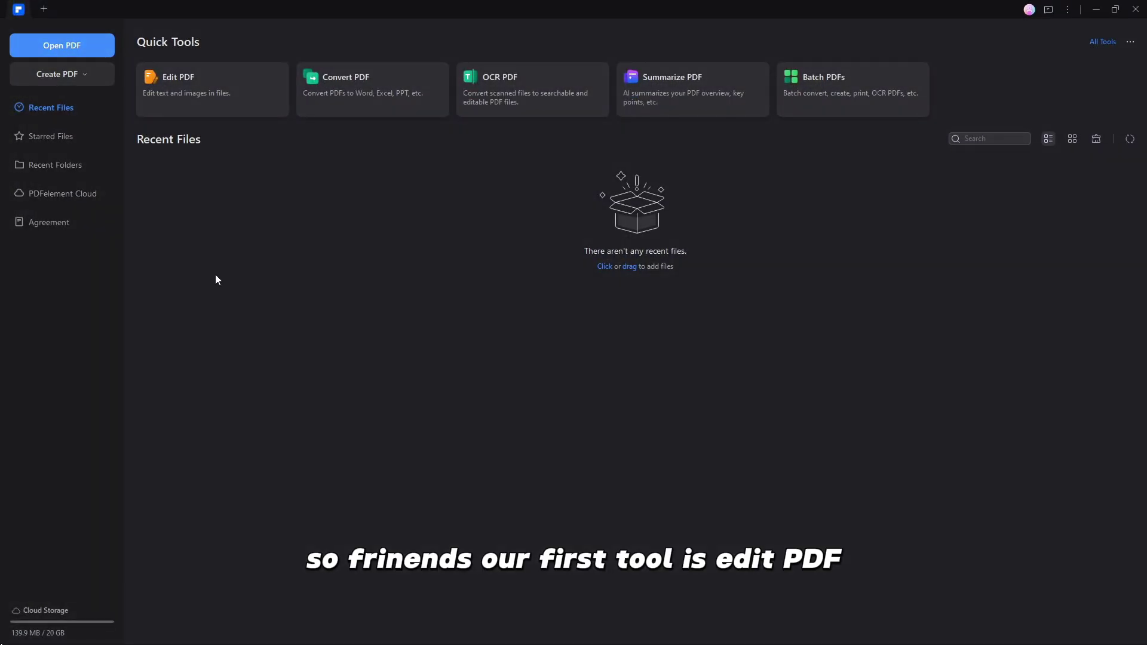
pyautogui.click(212, 102)
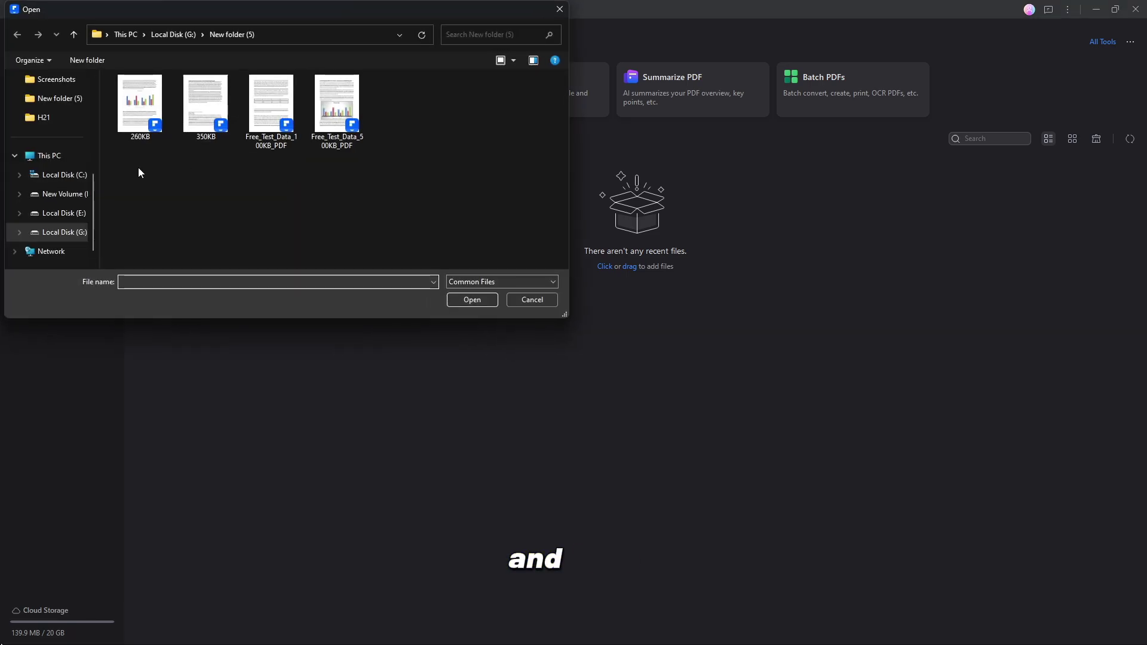
pyautogui.scroll(3, 65, 104)
pyautogui.click(67, 178)
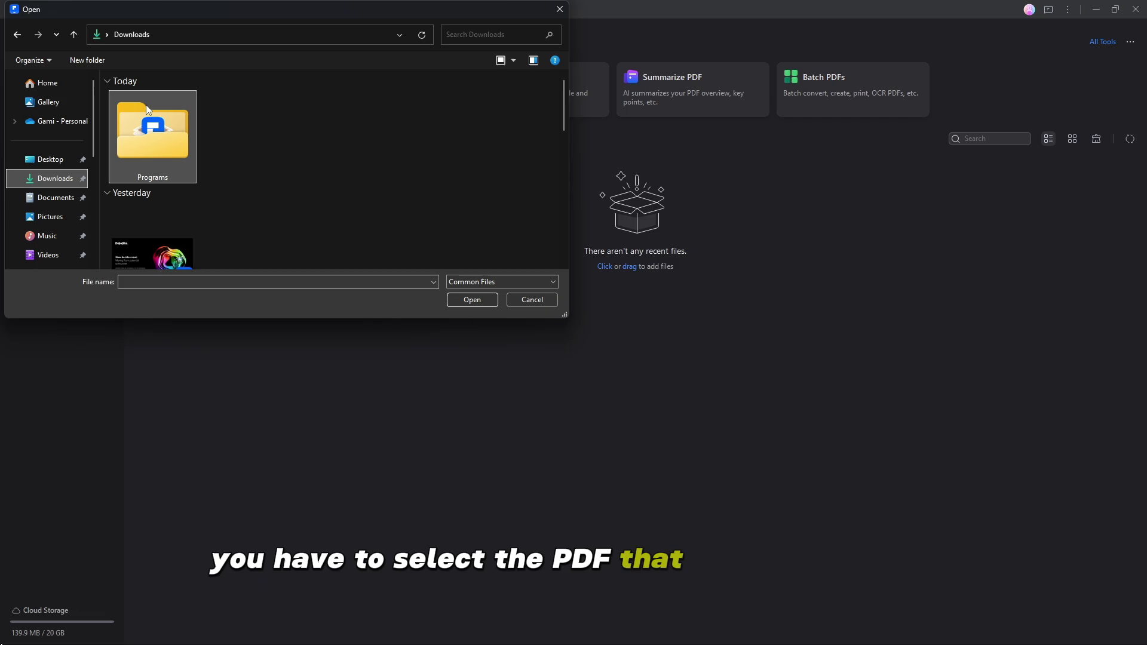
pyautogui.doubleClick(179, 135)
pyautogui.doubleClick(192, 113)
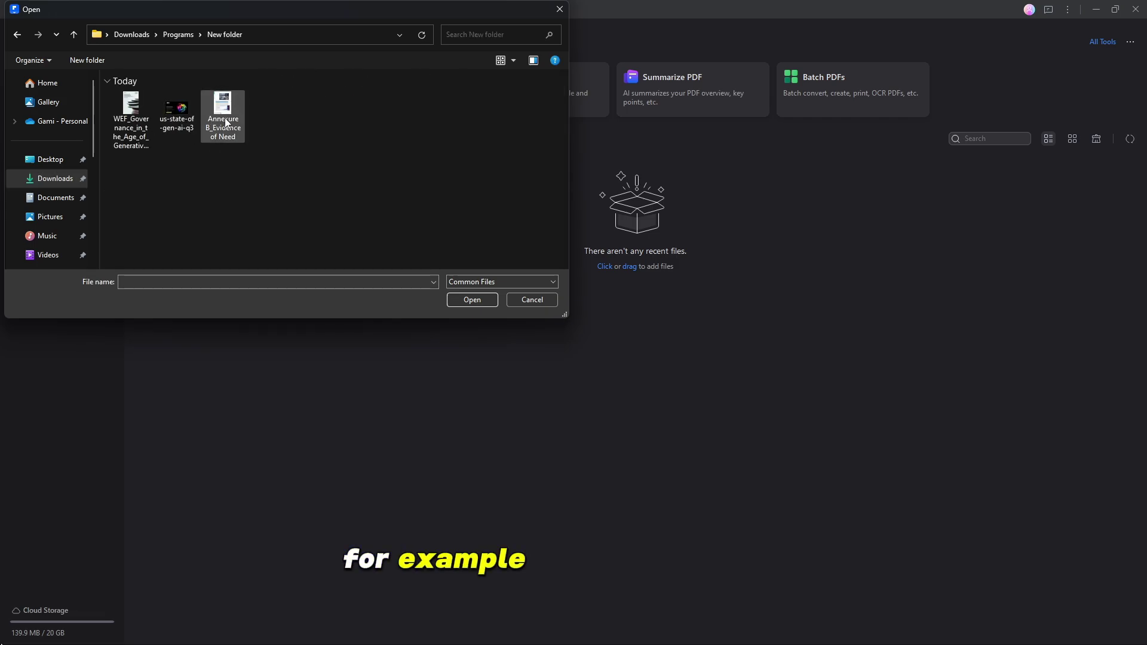
pyautogui.click(217, 121)
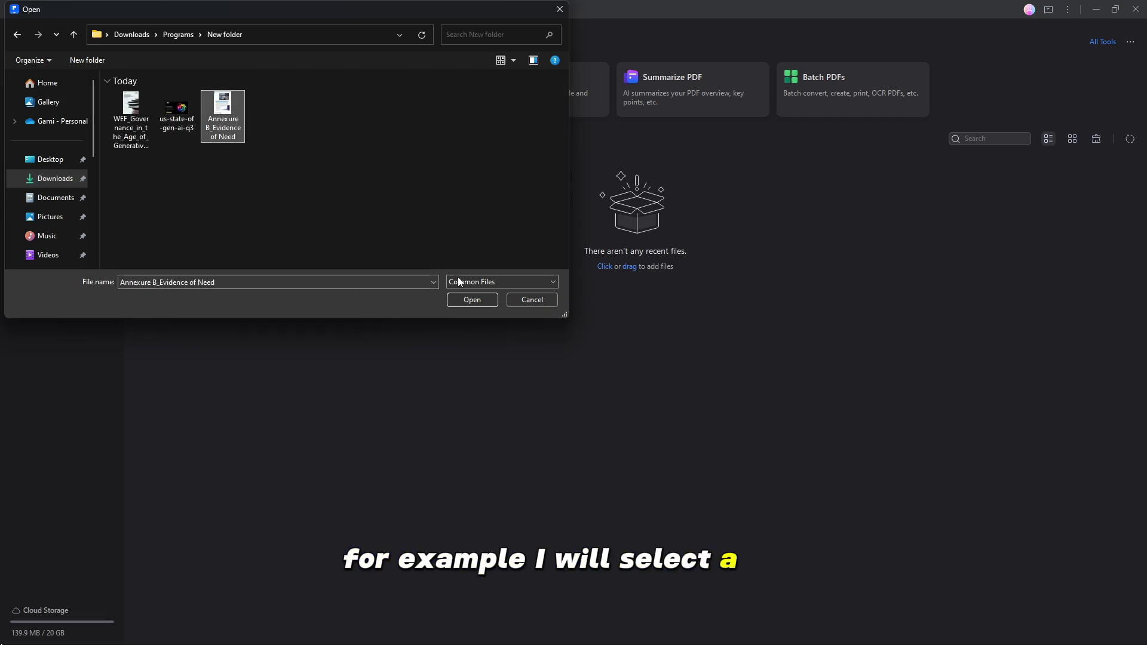
pyautogui.click(482, 297)
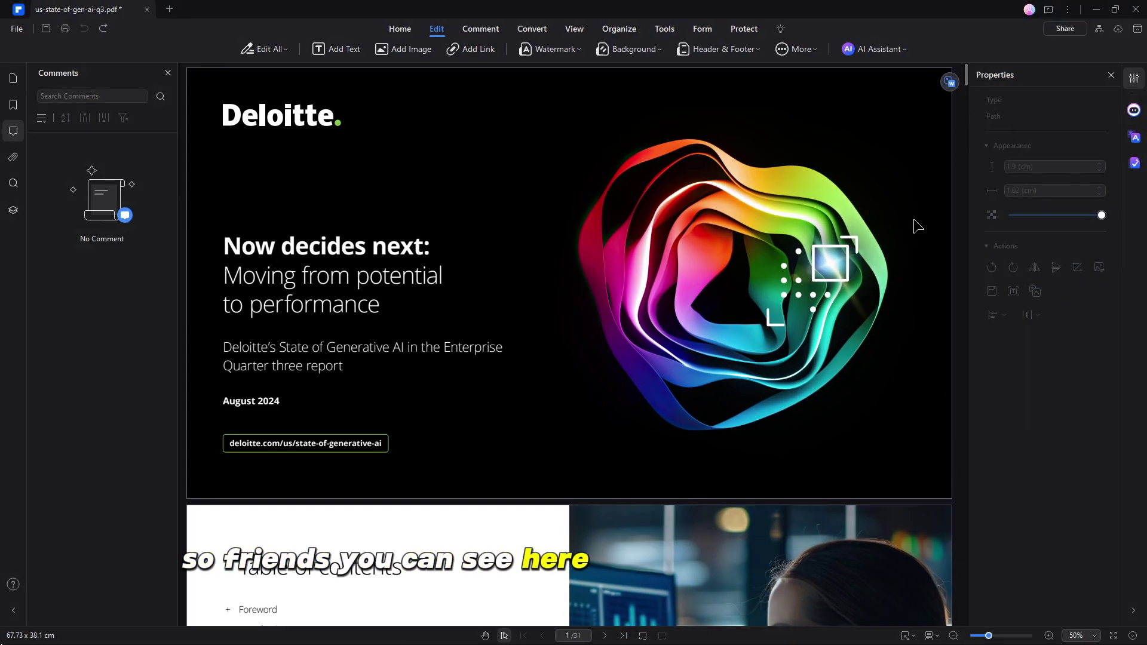
pyautogui.scroll(-3, 882, 305)
pyautogui.scroll(-4, 881, 305)
pyautogui.scroll(-4, 866, 325)
pyautogui.scroll(-4, 861, 322)
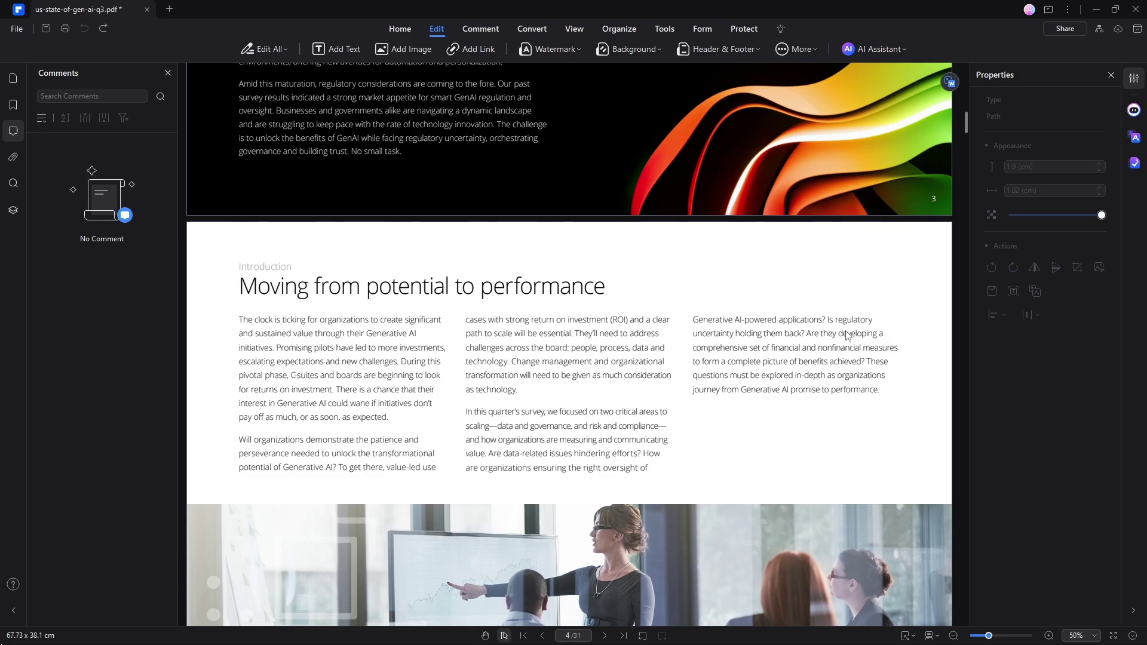
pyautogui.scroll(-4, 852, 330)
pyautogui.scroll(-4, 840, 338)
pyautogui.scroll(5, 833, 333)
pyautogui.scroll(10, 801, 333)
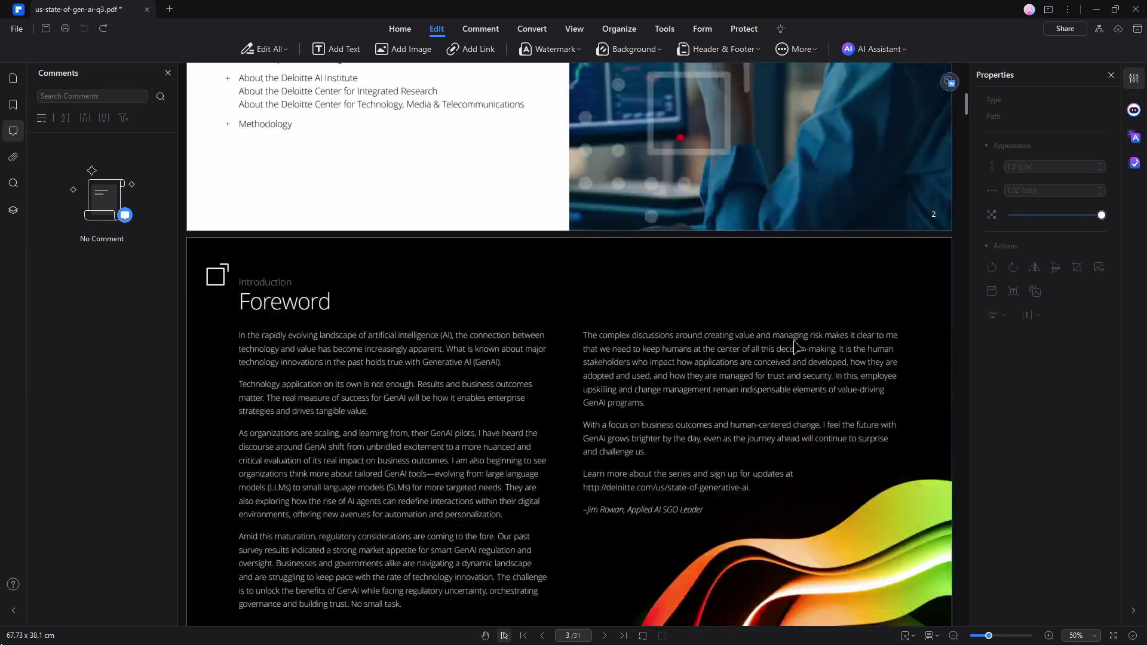
pyautogui.scroll(10, 792, 349)
pyautogui.scroll(2, 791, 349)
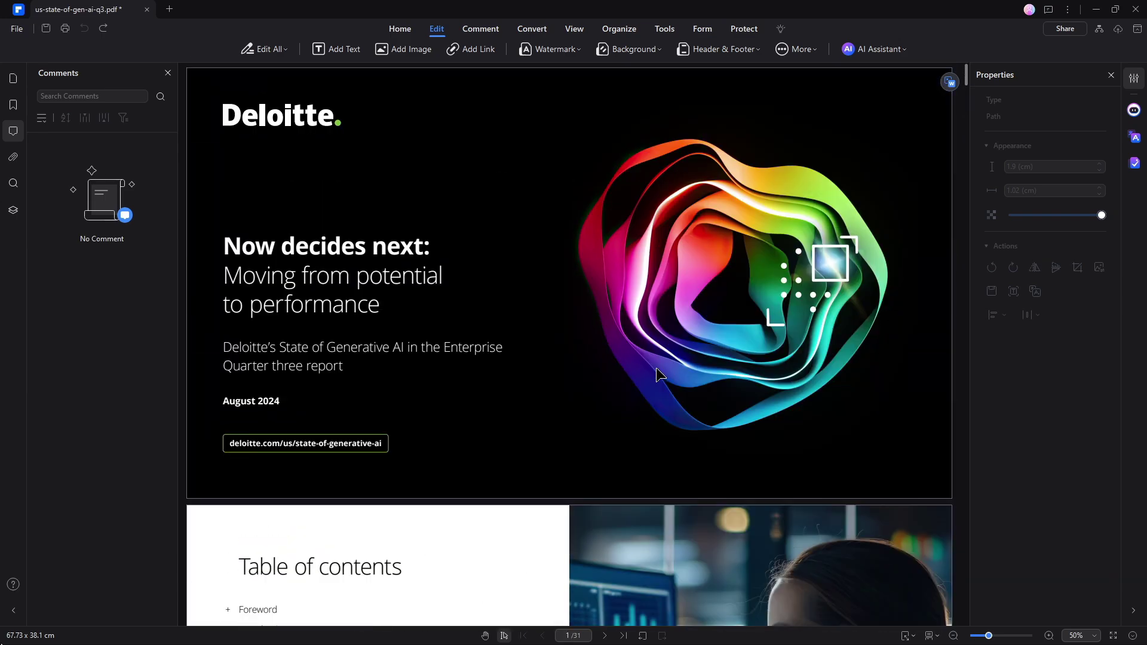
pyautogui.scroll(-1, 657, 374)
pyautogui.scroll(1, 620, 378)
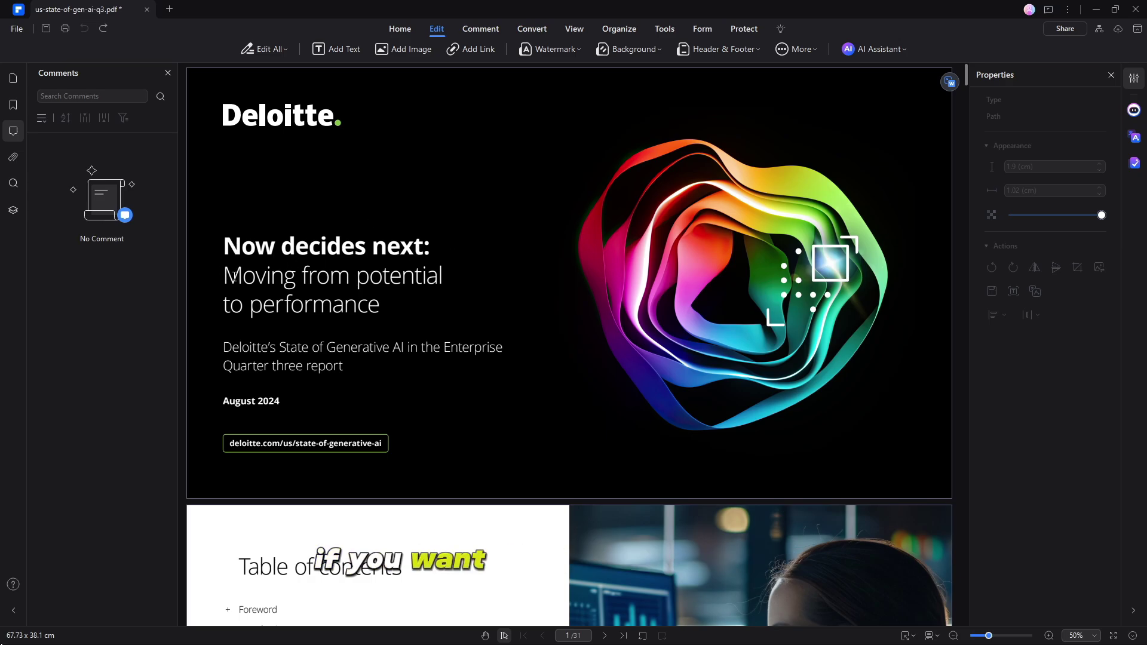
# Step: Briefly select the 'Moving from potential' line on the cover, then clear the selection
pyautogui.moveTo(223, 273); pyautogui.dragTo(443, 278)
pyautogui.click(227, 311)
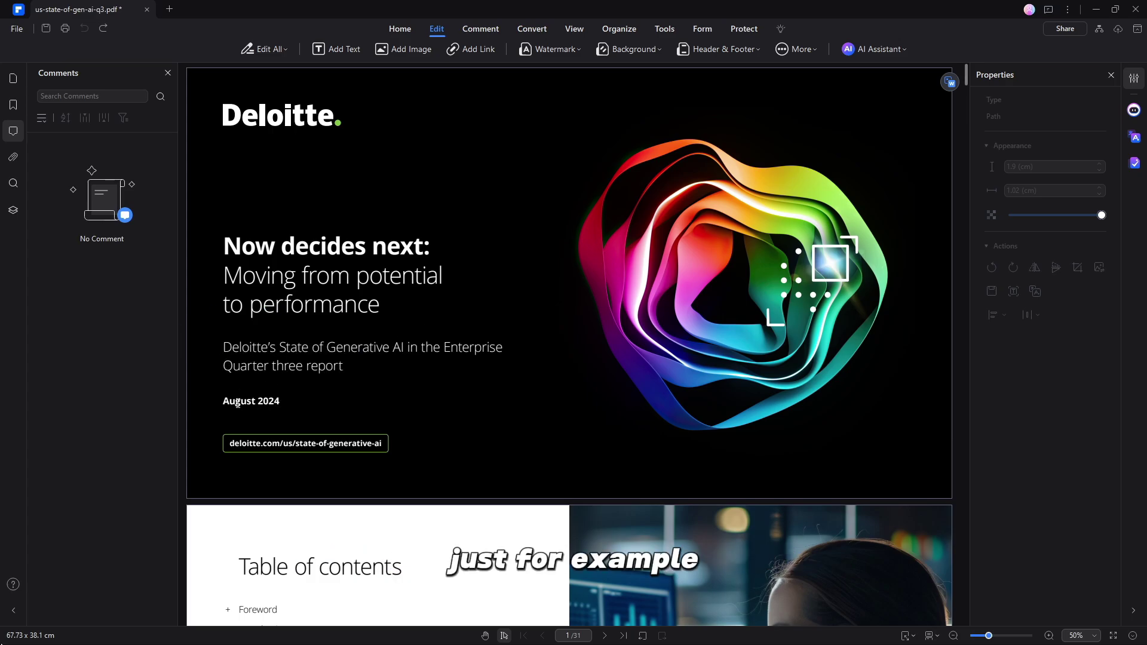
# Step: Turn on Edit All and select the cover's background shape and headline text block
pyautogui.click(289, 404)
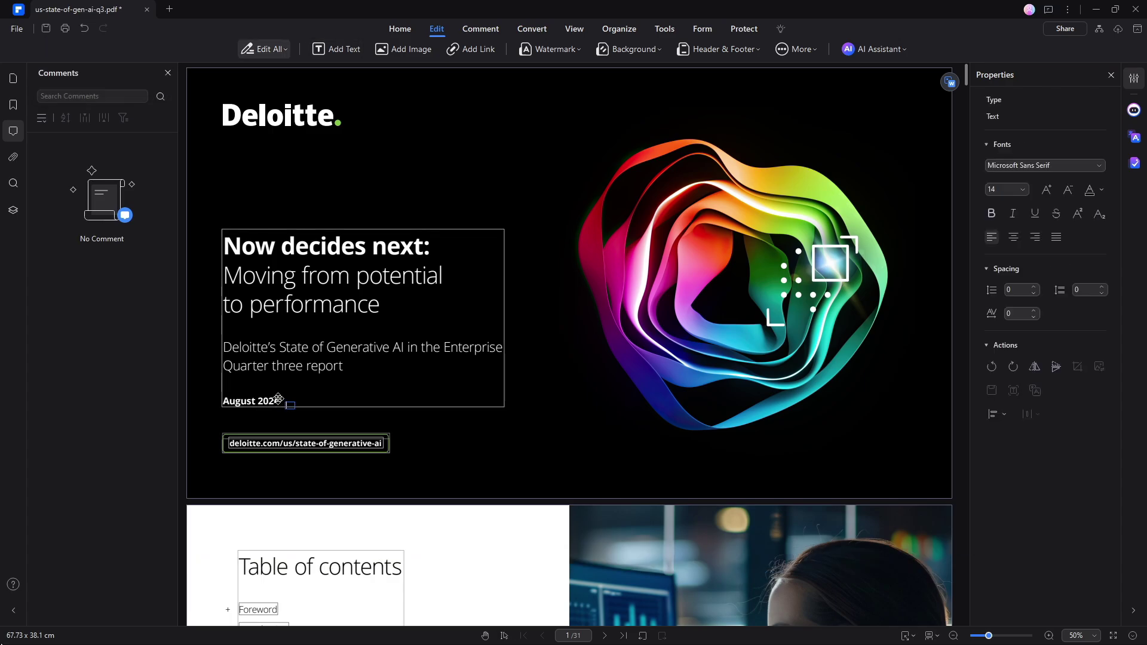
pyautogui.click(280, 403)
pyautogui.click(283, 397)
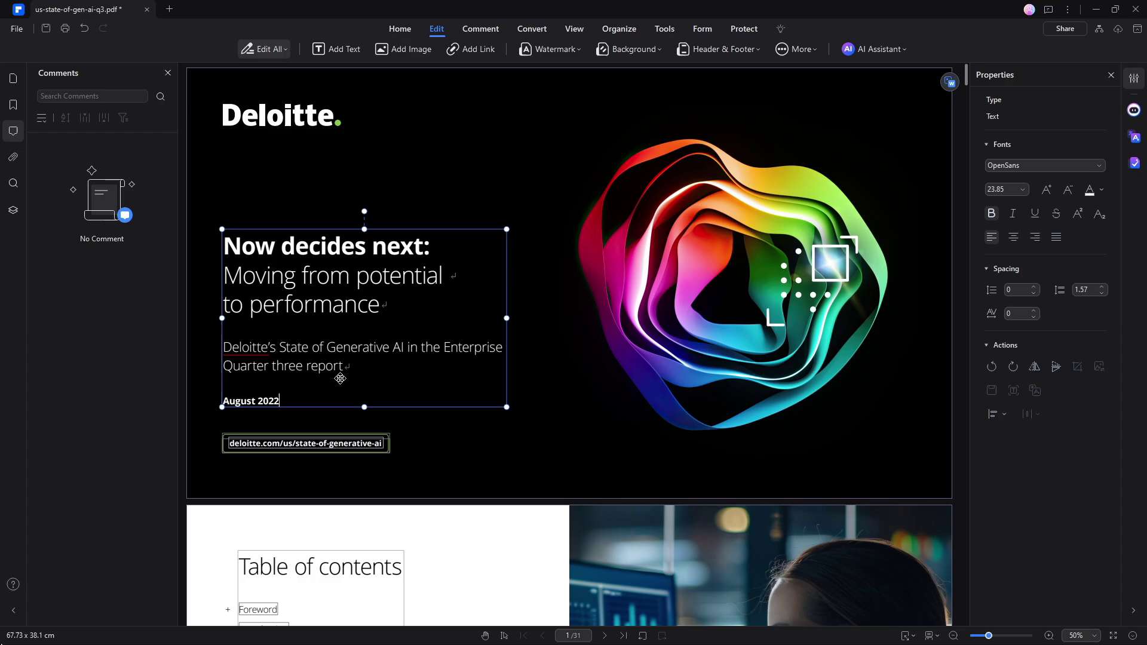
pyautogui.click(529, 368)
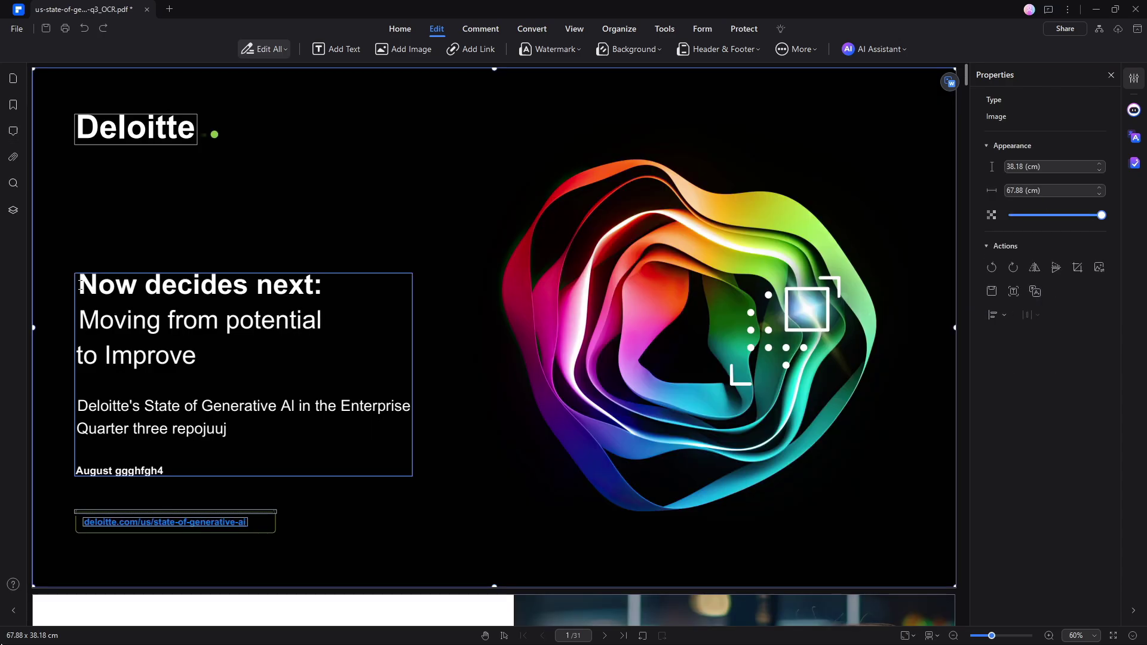
# Step: Make the three heading lines bold italic Arial and preview the AI writing options
pyautogui.moveTo(80, 284); pyautogui.dragTo(197, 356)
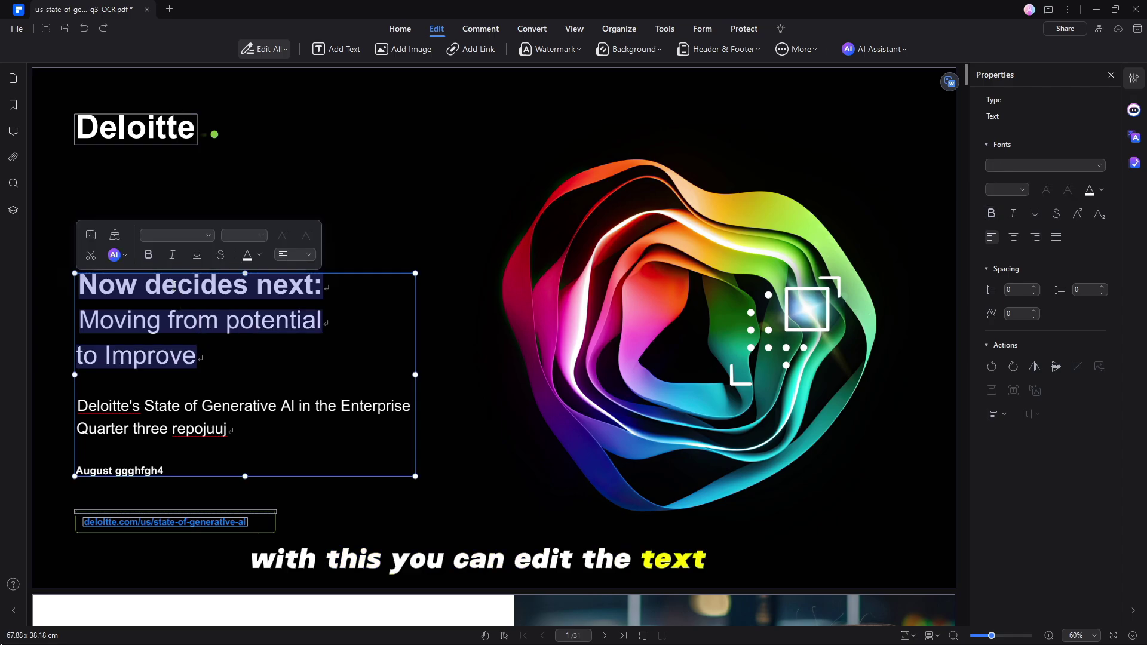
pyautogui.click(148, 256)
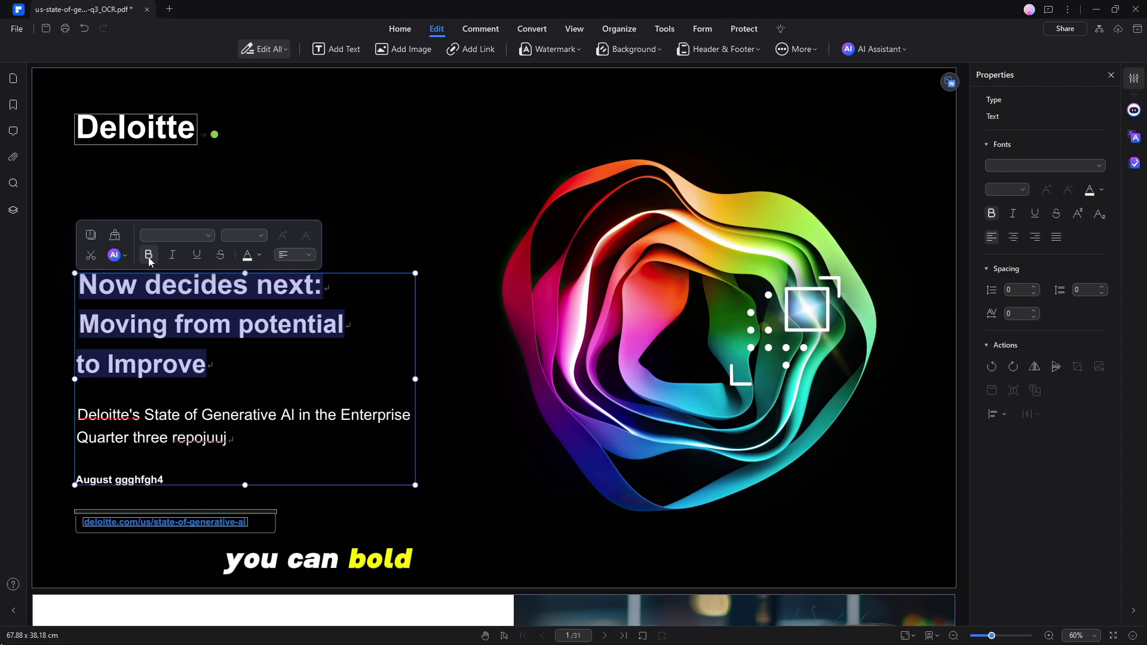
pyautogui.click(172, 254)
pyautogui.click(208, 235)
pyautogui.scroll(-3, 184, 338)
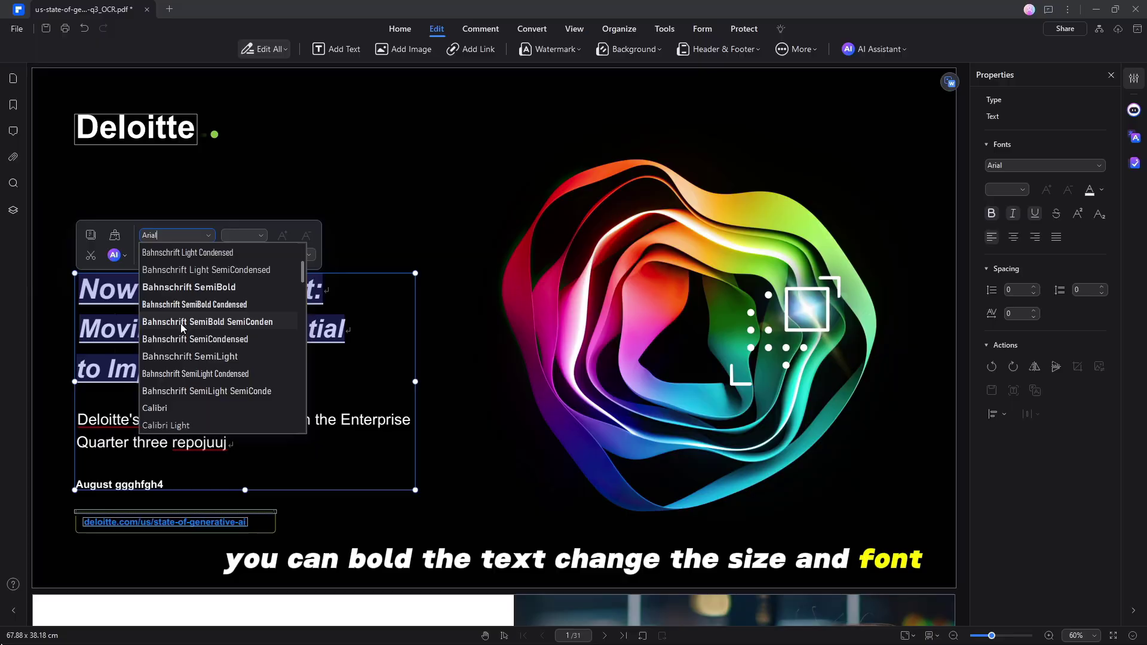
pyautogui.click(123, 256)
pyautogui.click(123, 255)
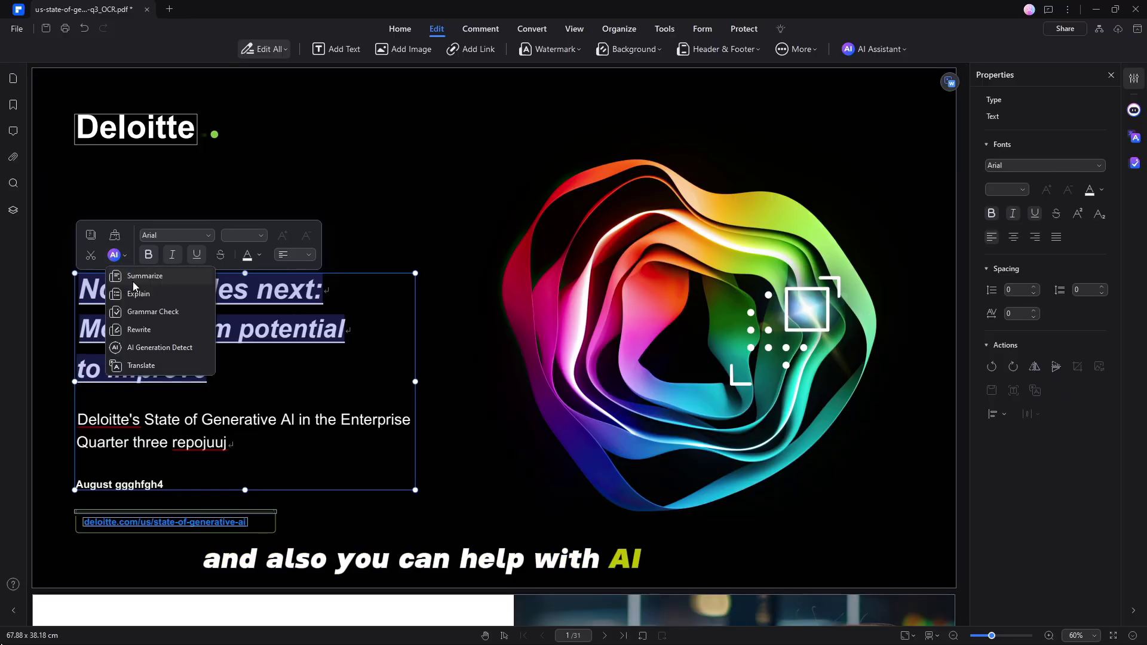
pyautogui.click(142, 275)
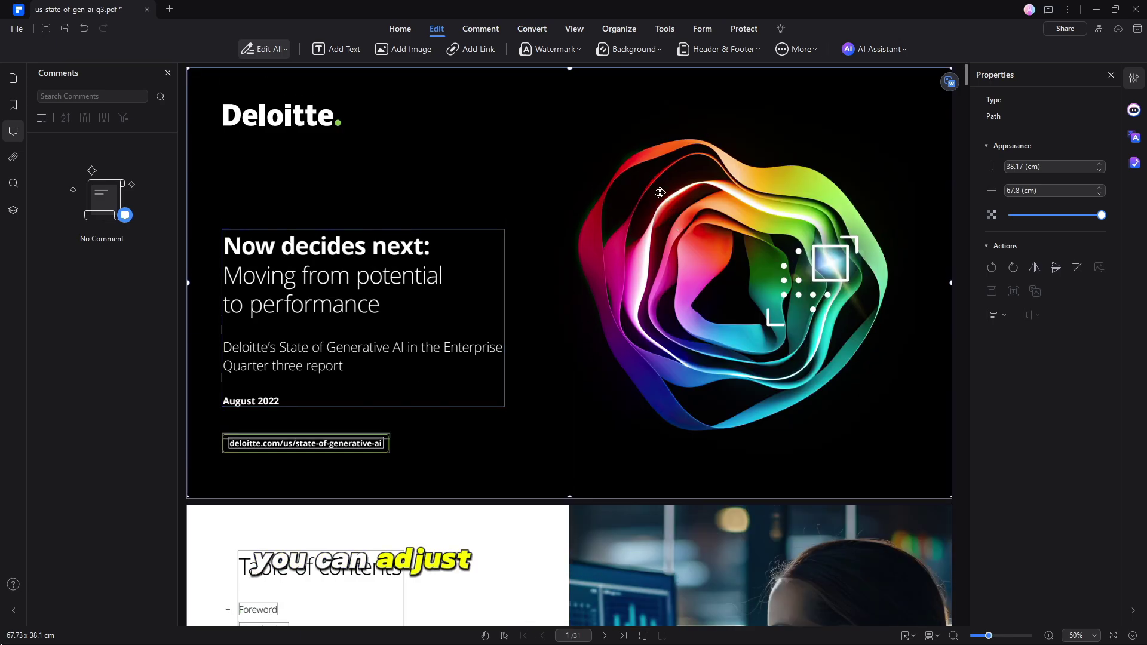
# Step: Move the swirl image higher on the cover
pyautogui.click(660, 194)
pyautogui.moveTo(659, 211)
pyautogui.mouseDown()
pyautogui.moveTo(675, 293)
pyautogui.moveTo(887, 241)
pyautogui.mouseUp()
pyautogui.click(668, 267)
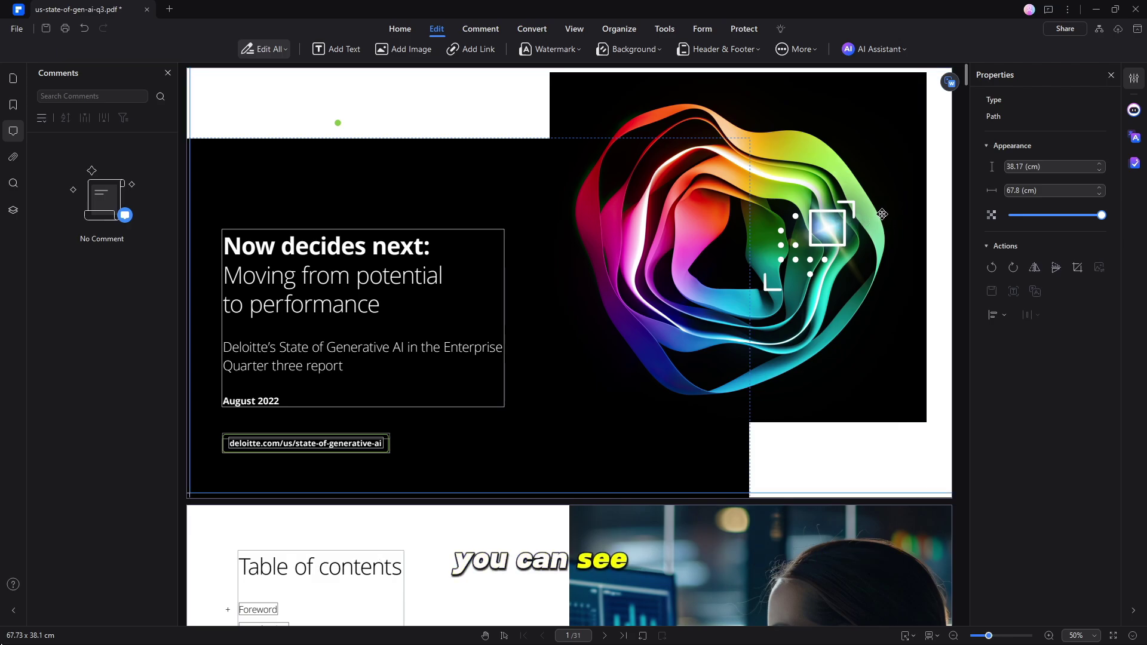
# Step: Shrink the swirl image to about half size and reposition it on the cover
pyautogui.click(732, 276)
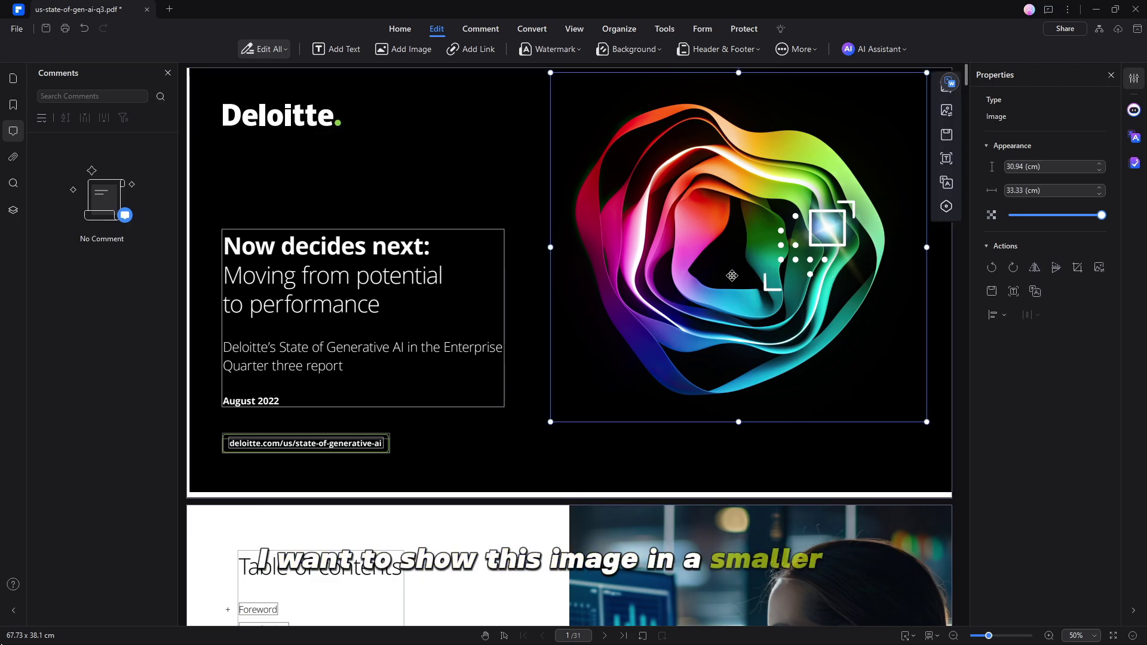
pyautogui.moveTo(927, 421); pyautogui.dragTo(733, 259)
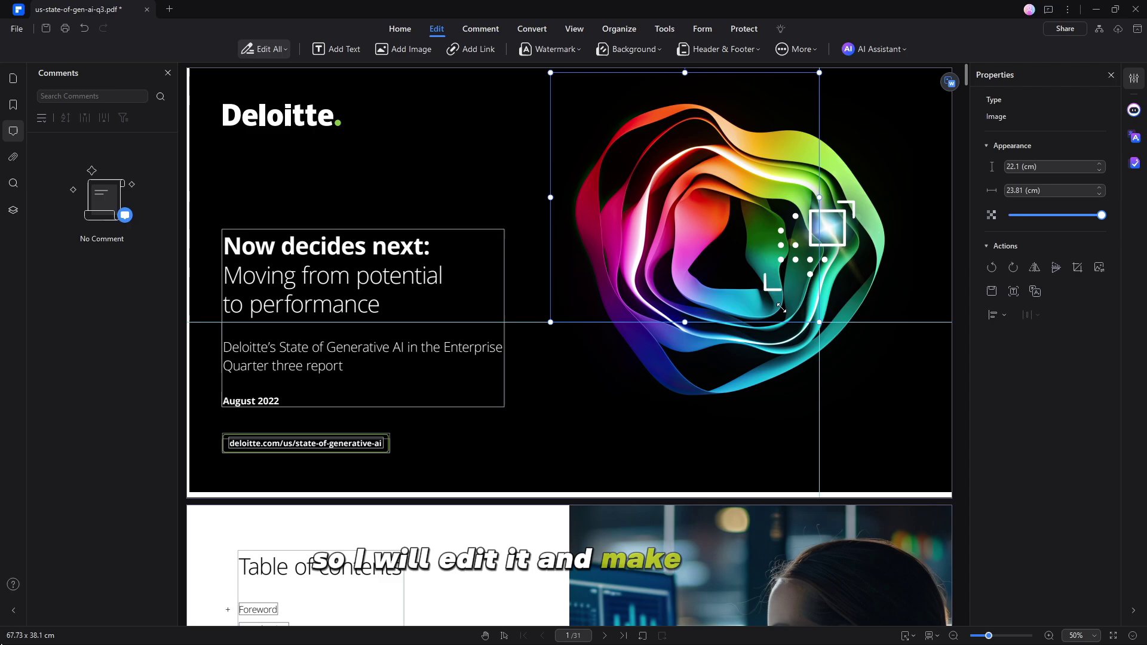
pyautogui.moveTo(655, 187)
pyautogui.mouseDown()
pyautogui.moveTo(667, 189)
pyautogui.moveTo(737, 339)
pyautogui.mouseUp()
pyautogui.click(573, 212)
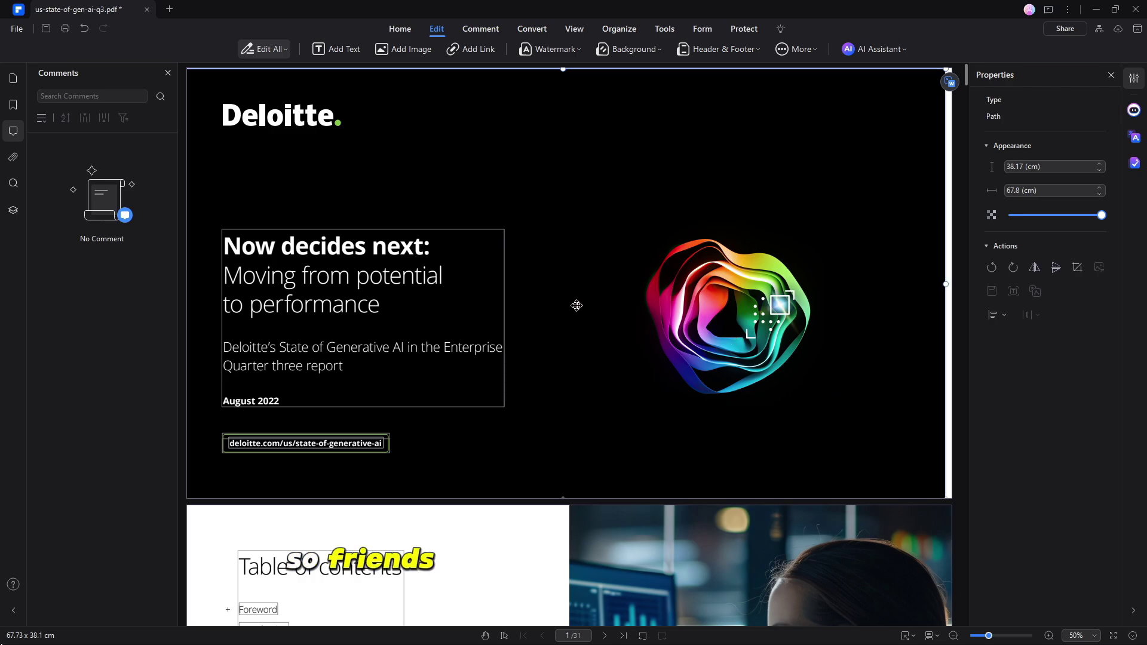
pyautogui.click(284, 126)
pyautogui.scroll(-5, 296, 132)
# Step: Undo a stray move of the contents-page photo, then choose a screenshot to insert
pyautogui.click(855, 192)
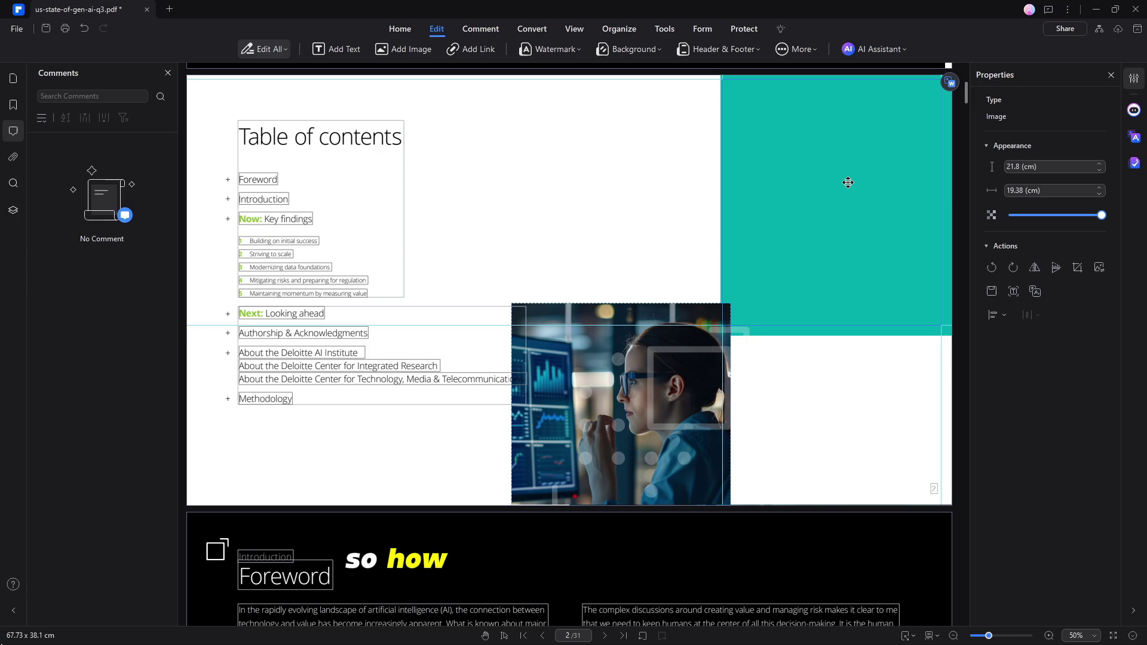
pyautogui.hotkey('ctrl', 'z')
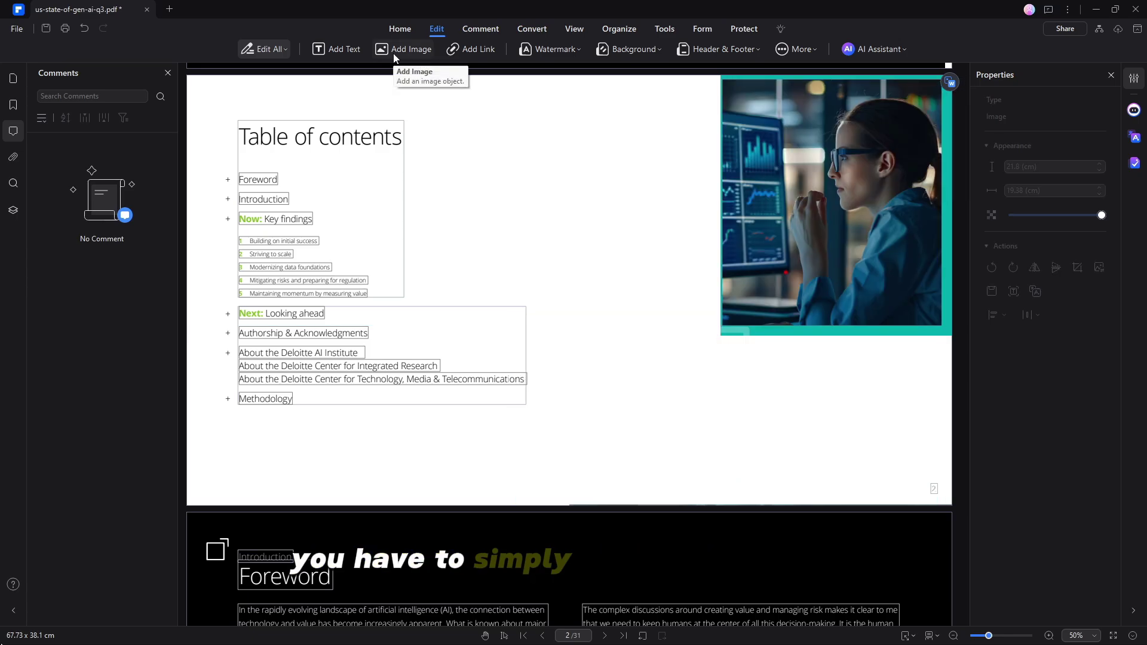
pyautogui.click(394, 51)
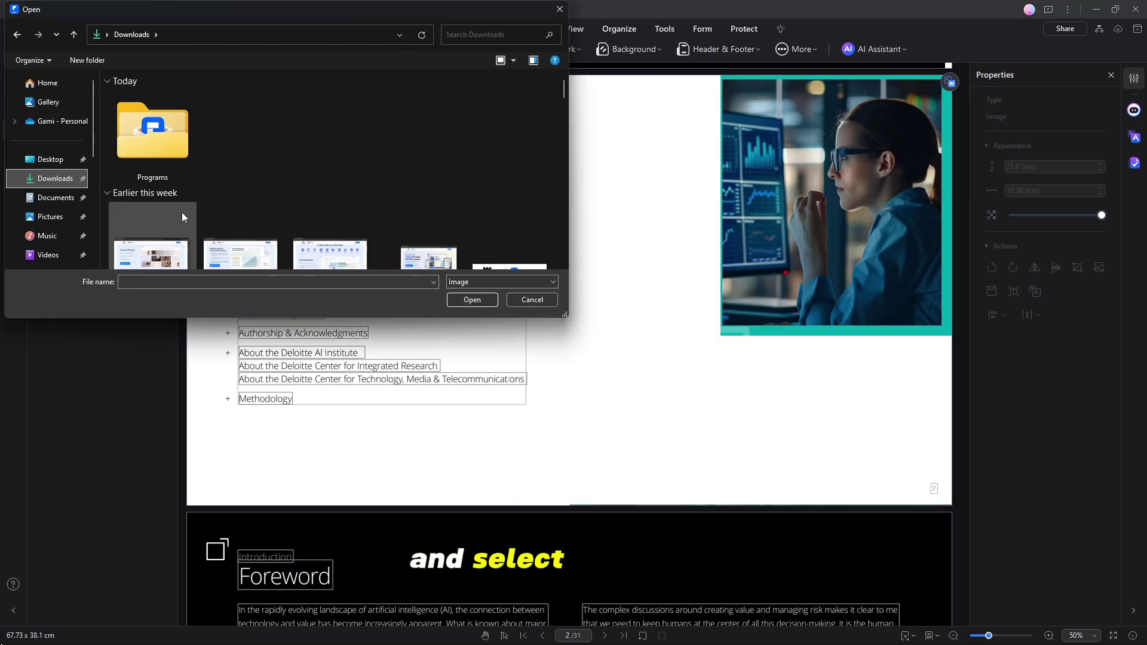
pyautogui.scroll(-1, 182, 213)
pyautogui.click(162, 226)
pyautogui.click(471, 299)
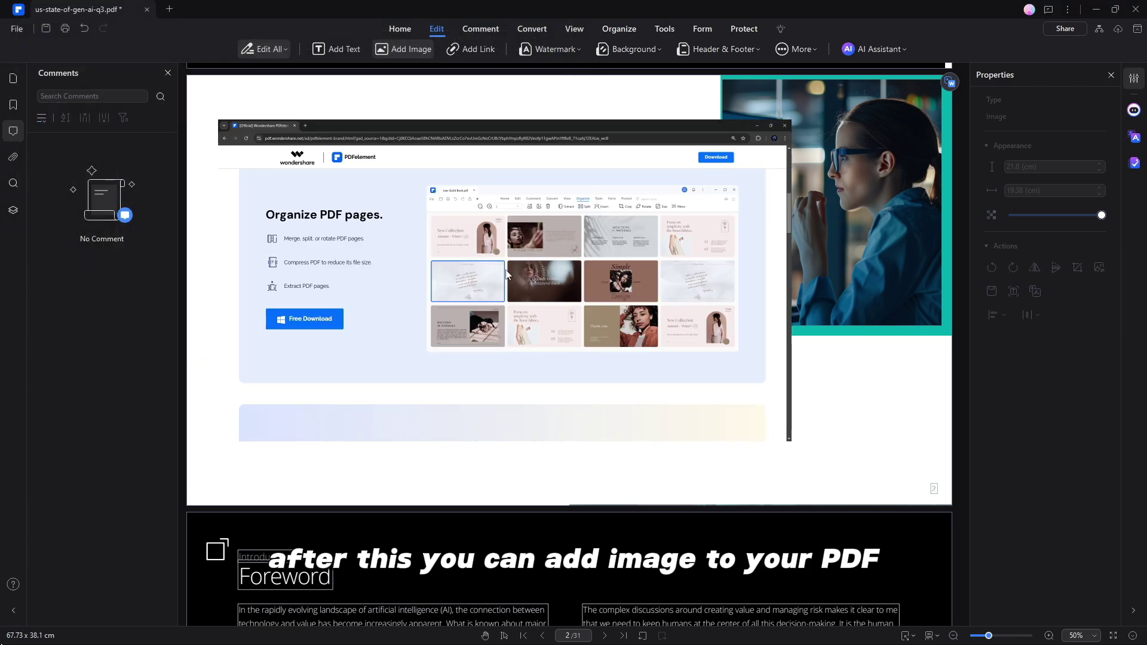
# Step: Place the screenshot on the contents page and resize it to about 13.97 x 24.84 cm
pyautogui.click(756, 363)
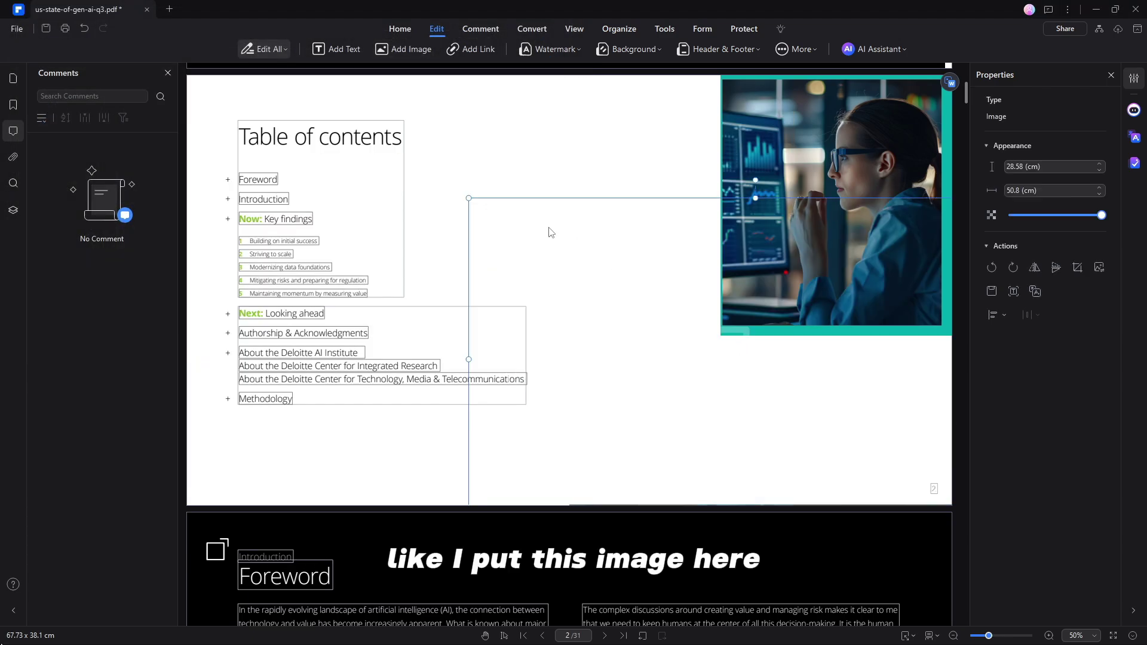
pyautogui.moveTo(466, 198)
pyautogui.mouseDown()
pyautogui.moveTo(684, 352)
pyautogui.moveTo(699, 343)
pyautogui.mouseUp()
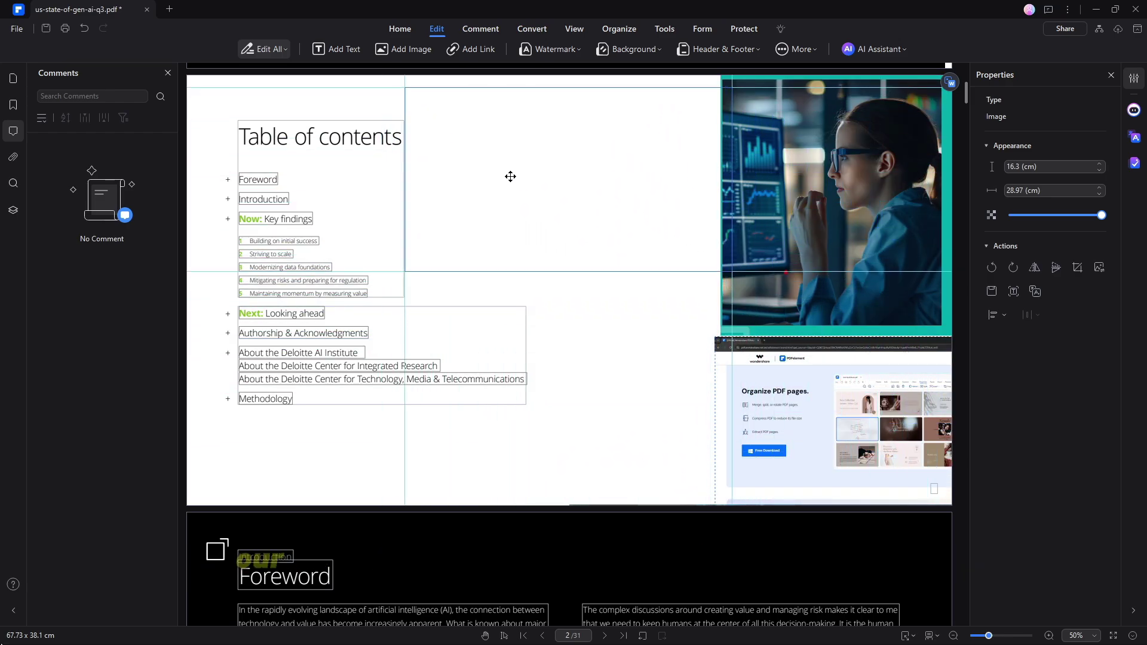
pyautogui.hotkey('ctrl', 'z')
pyautogui.moveTo(732, 271); pyautogui.dragTo(698, 242)
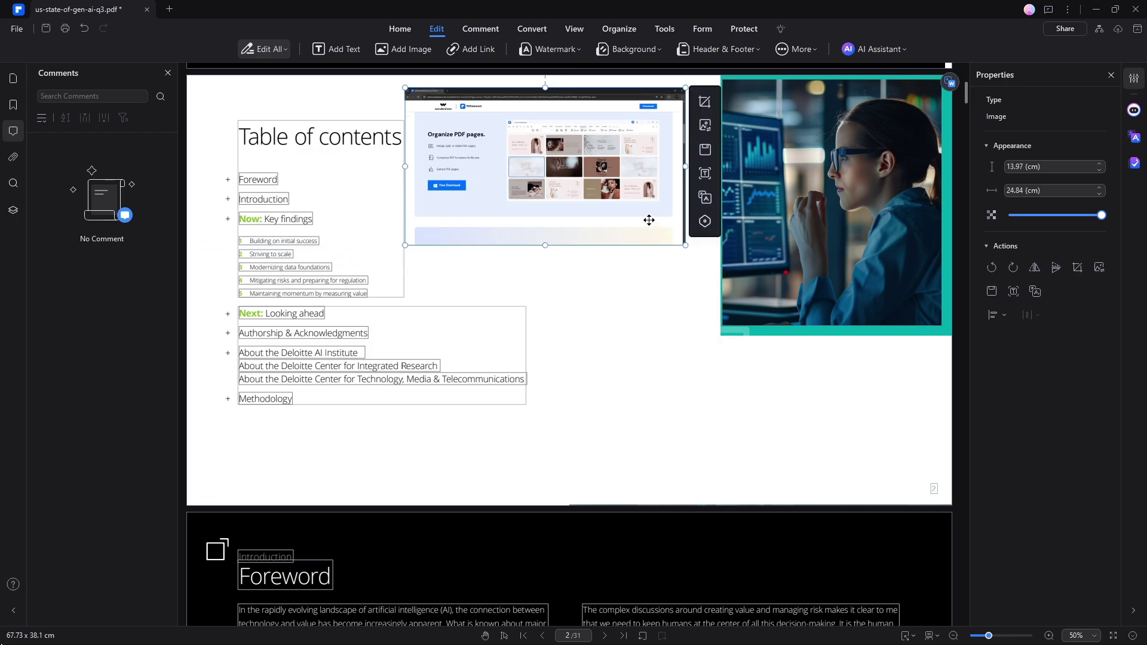
pyautogui.click(654, 288)
pyautogui.click(468, 49)
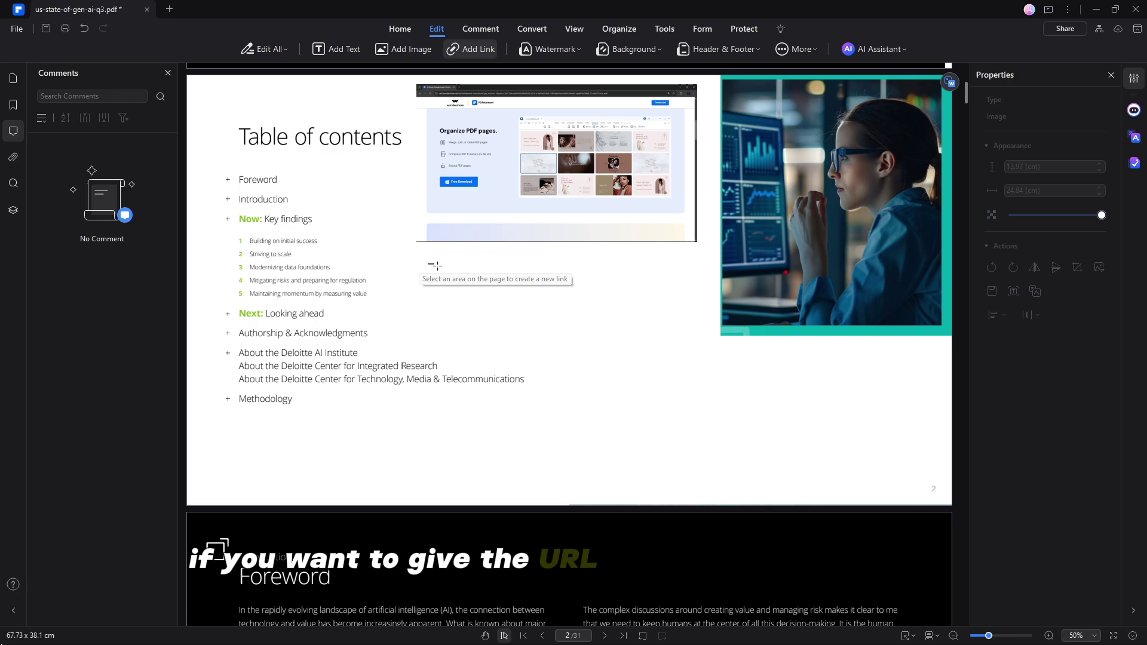
pyautogui.moveTo(706, 289); pyautogui.dragTo(706, 288)
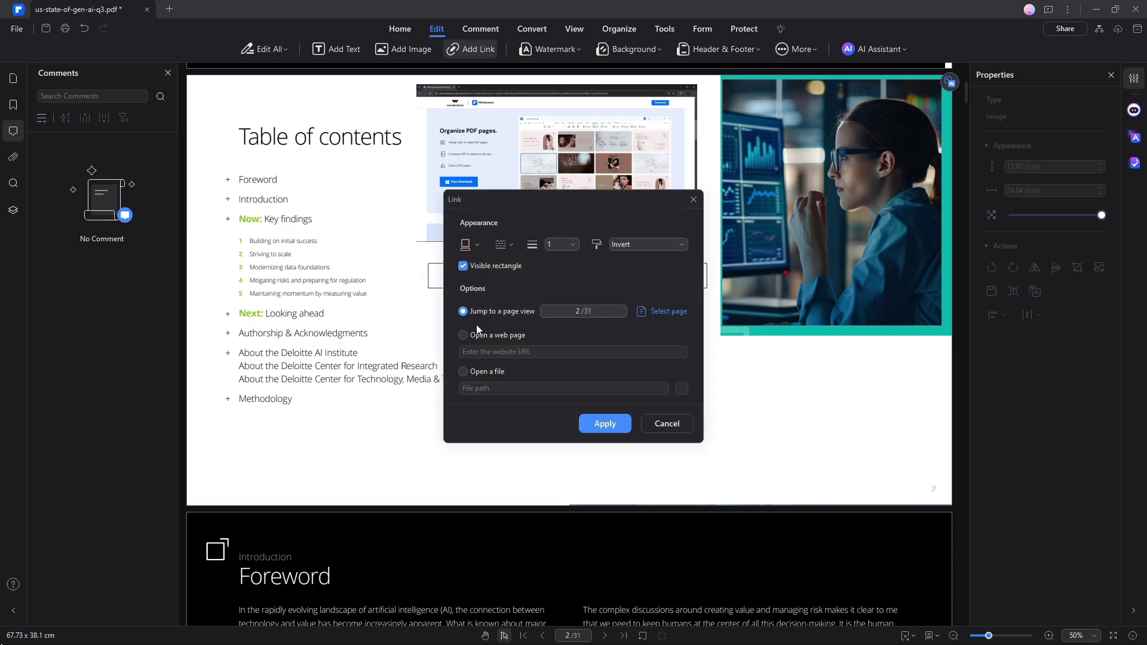
pyautogui.click(464, 336)
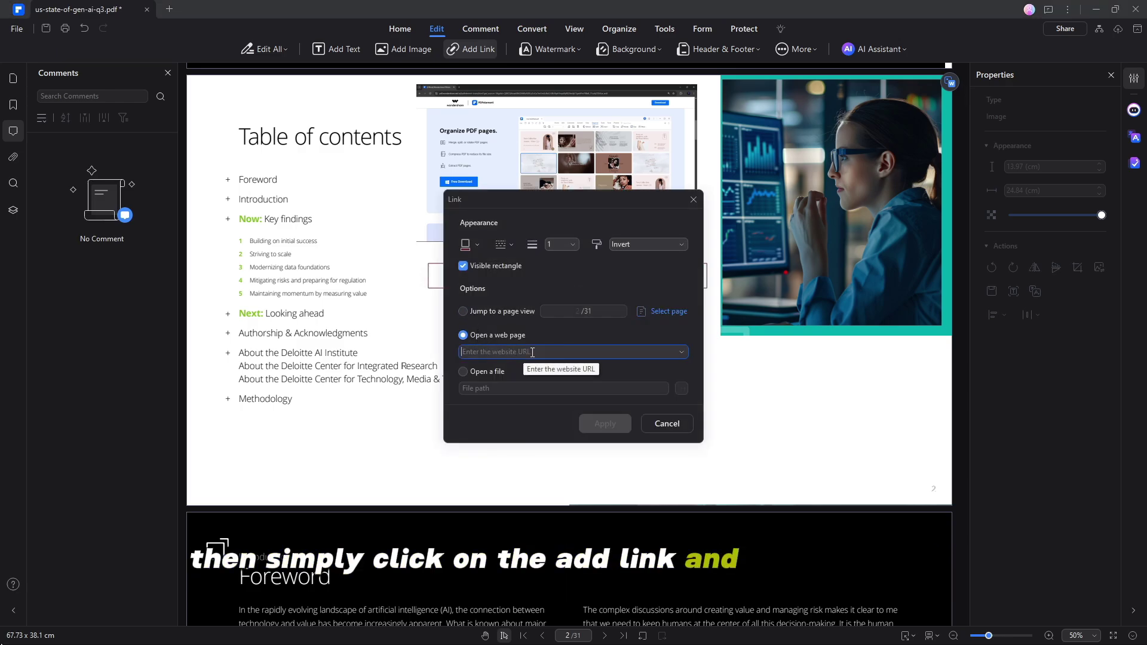
pyautogui.click(666, 423)
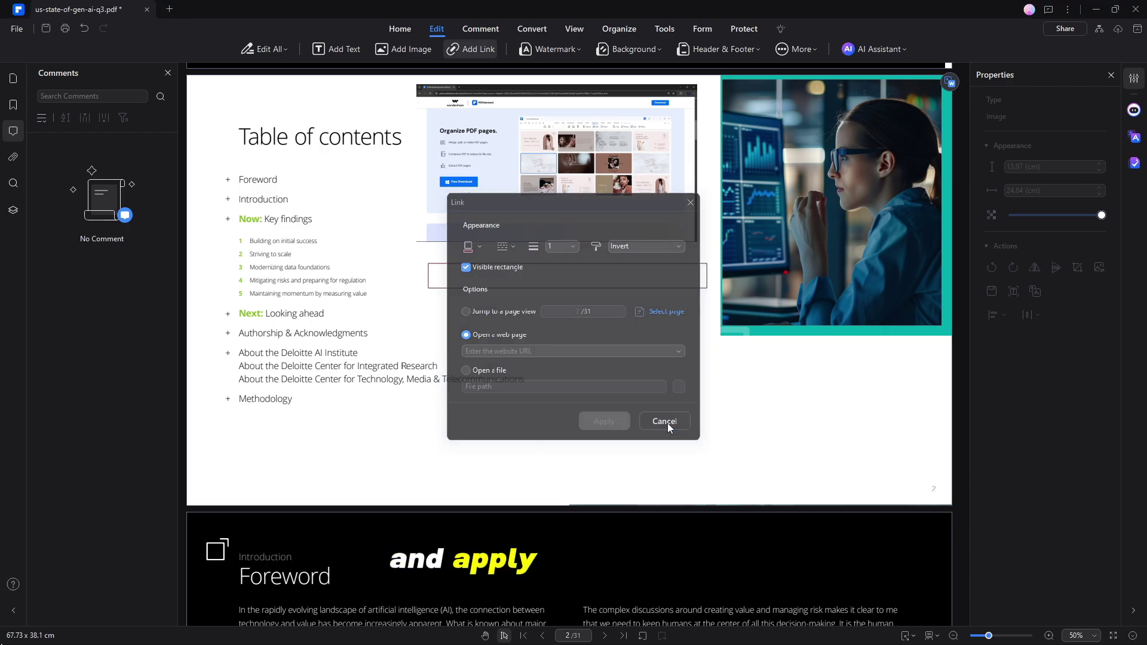
# Step: Add a 45° 'KDD' text watermark at 76% opacity to the report
pyautogui.click(561, 52)
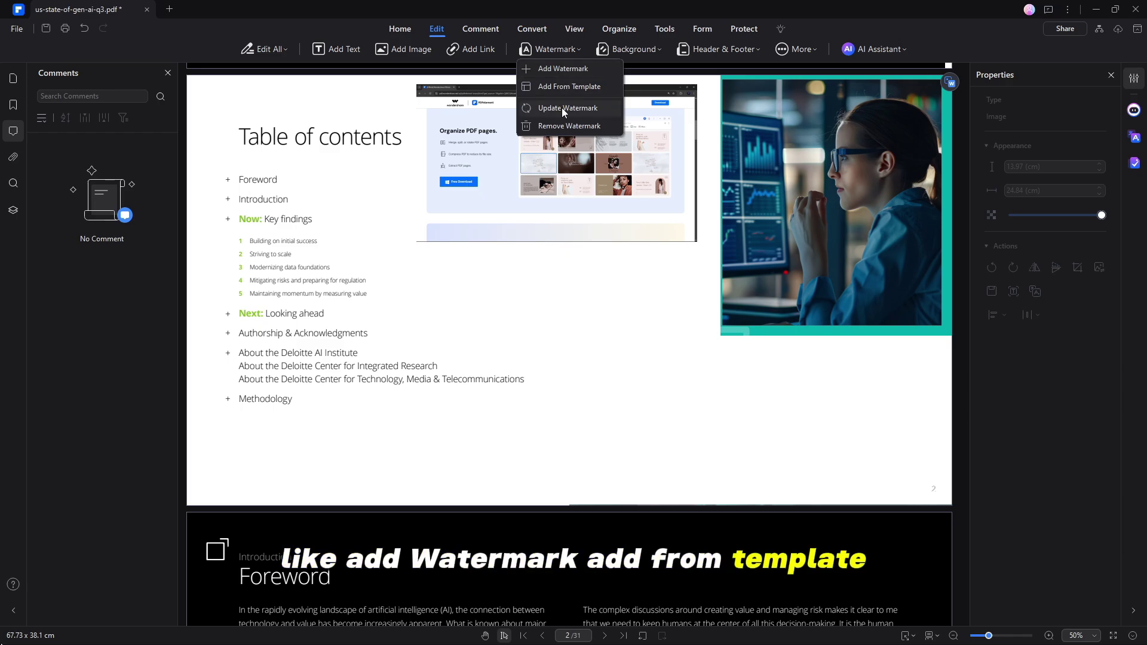
pyautogui.click(551, 69)
pyautogui.write('KDD')
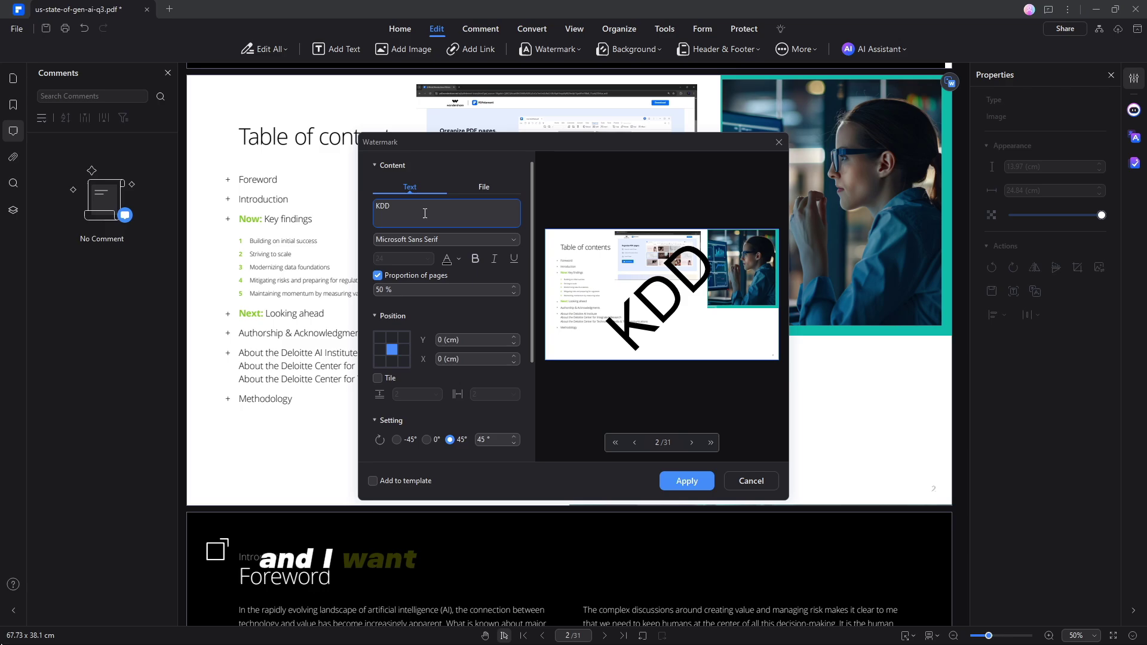
pyautogui.scroll(-2, 421, 328)
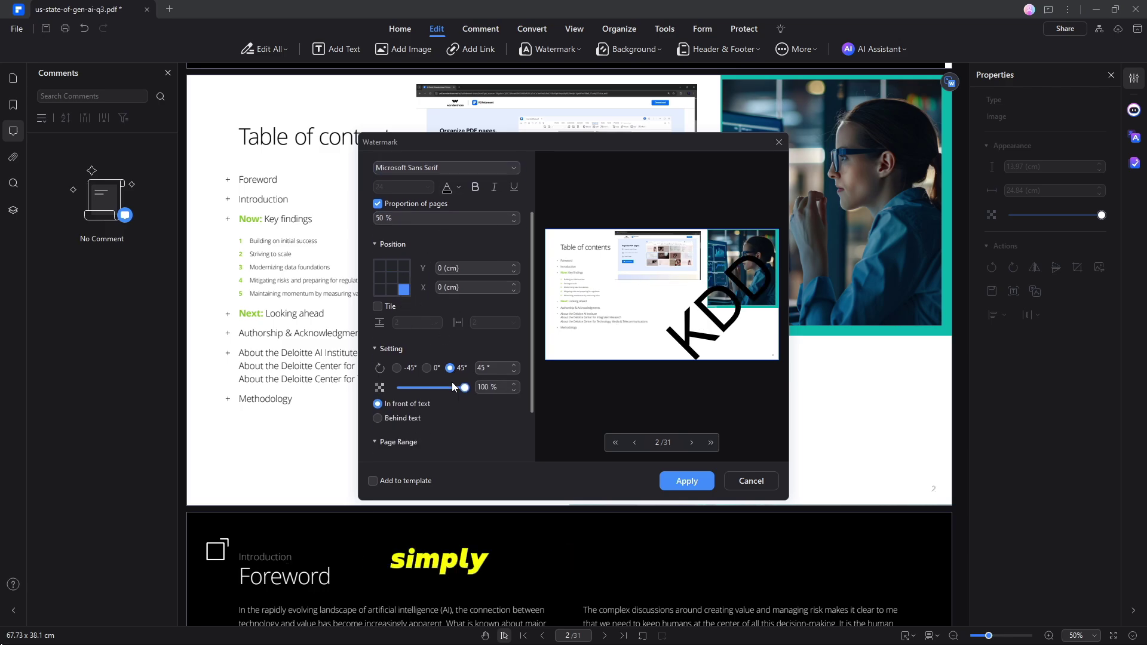
pyautogui.moveTo(464, 388); pyautogui.dragTo(436, 389)
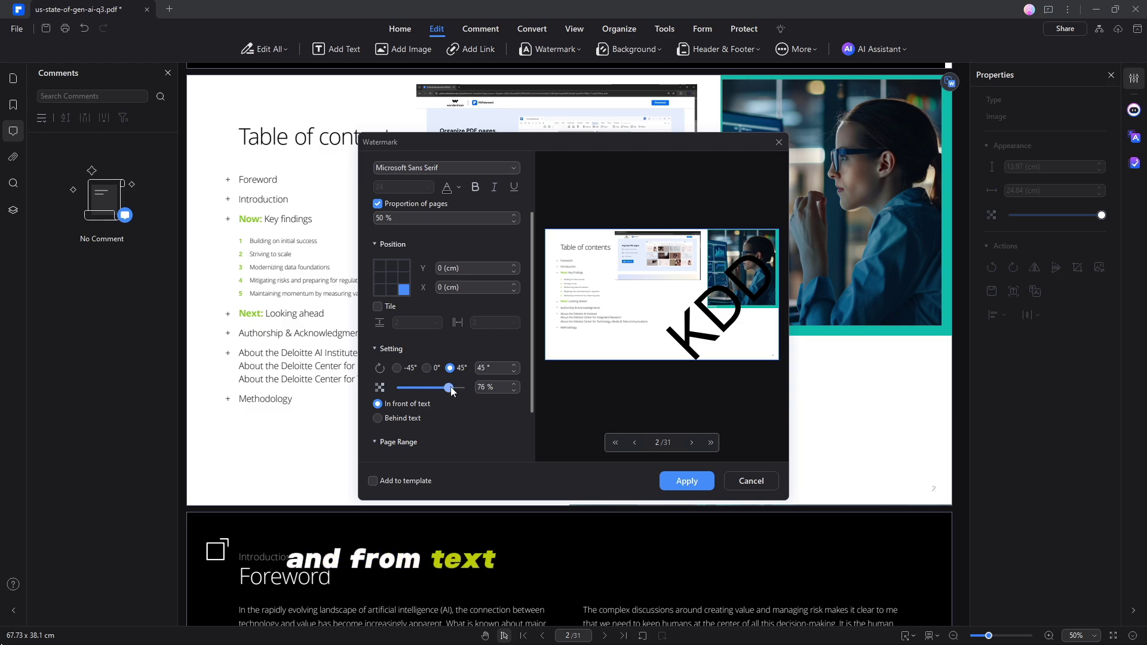
pyautogui.click(686, 480)
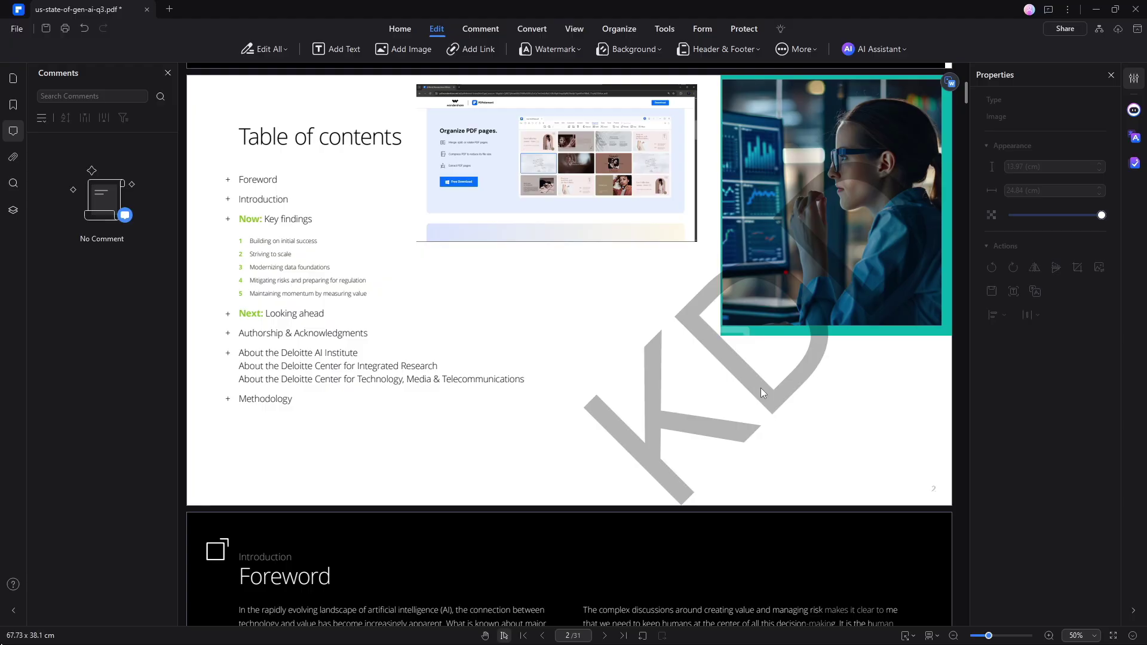
pyautogui.scroll(-3, 760, 389)
pyautogui.scroll(-5, 760, 388)
pyautogui.scroll(-1, 760, 387)
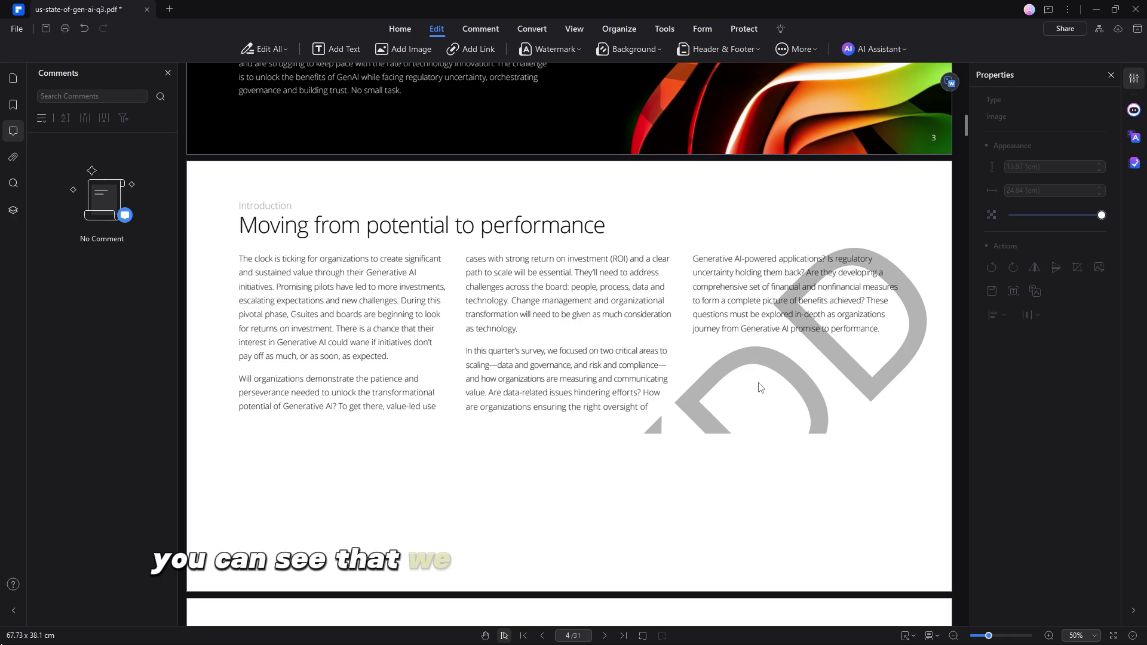
pyautogui.scroll(-2, 760, 388)
pyautogui.scroll(-1, 735, 339)
pyautogui.scroll(-3, 734, 345)
pyautogui.scroll(-1, 734, 354)
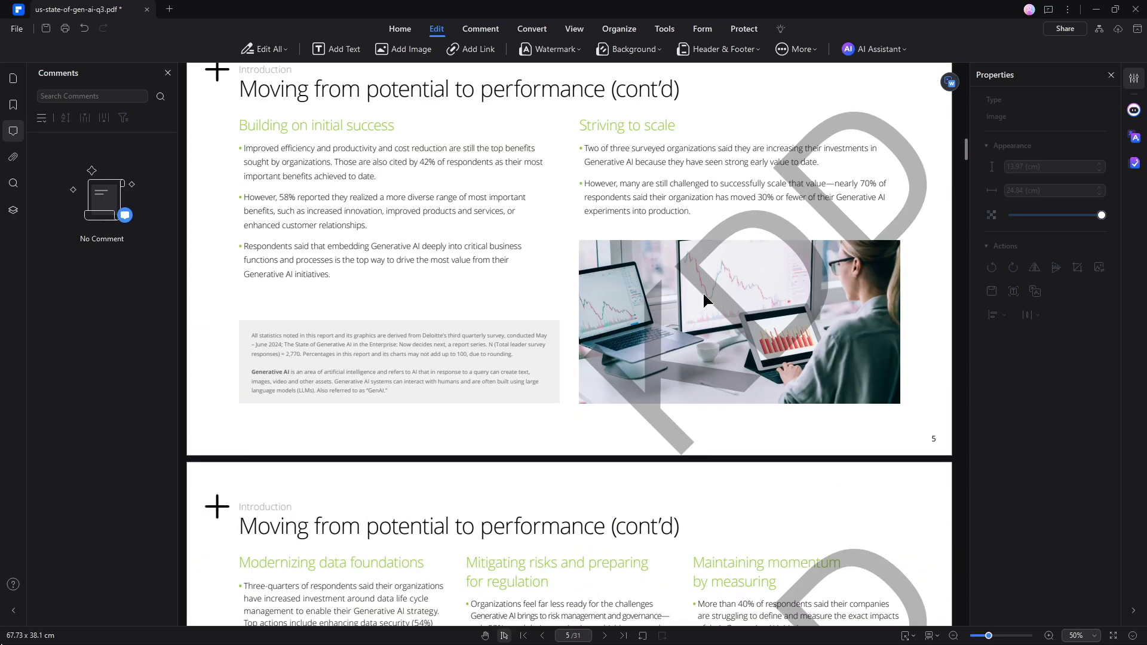
pyautogui.scroll(-1, 682, 390)
pyautogui.scroll(3, 672, 379)
pyautogui.scroll(4, 678, 384)
pyautogui.scroll(4, 674, 383)
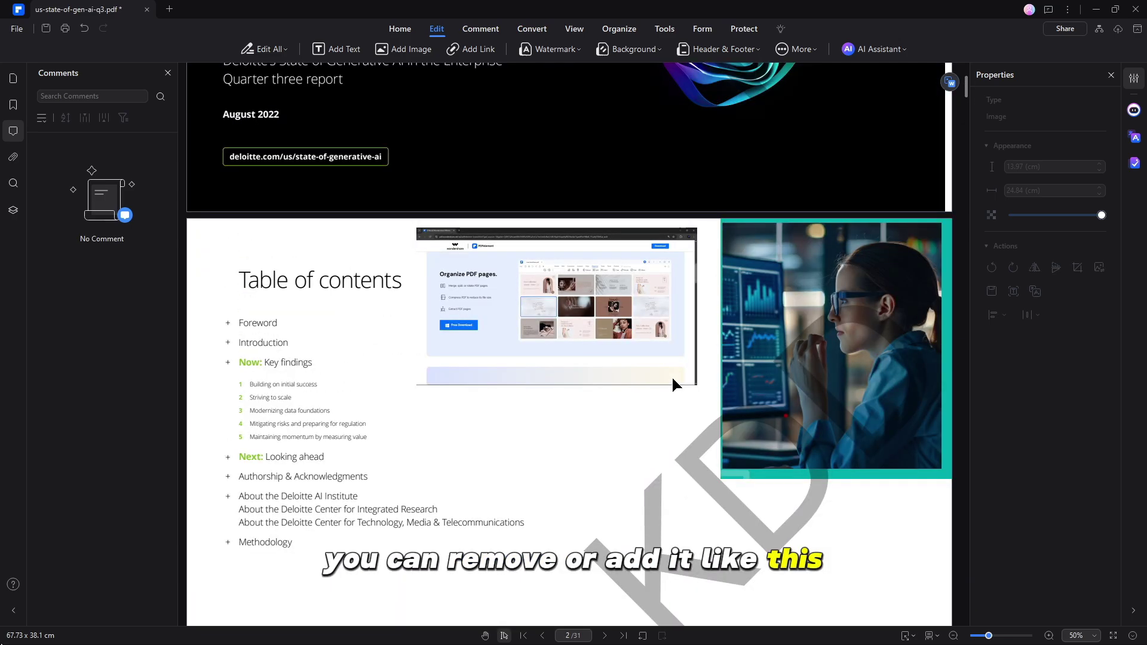
pyautogui.scroll(3, 673, 384)
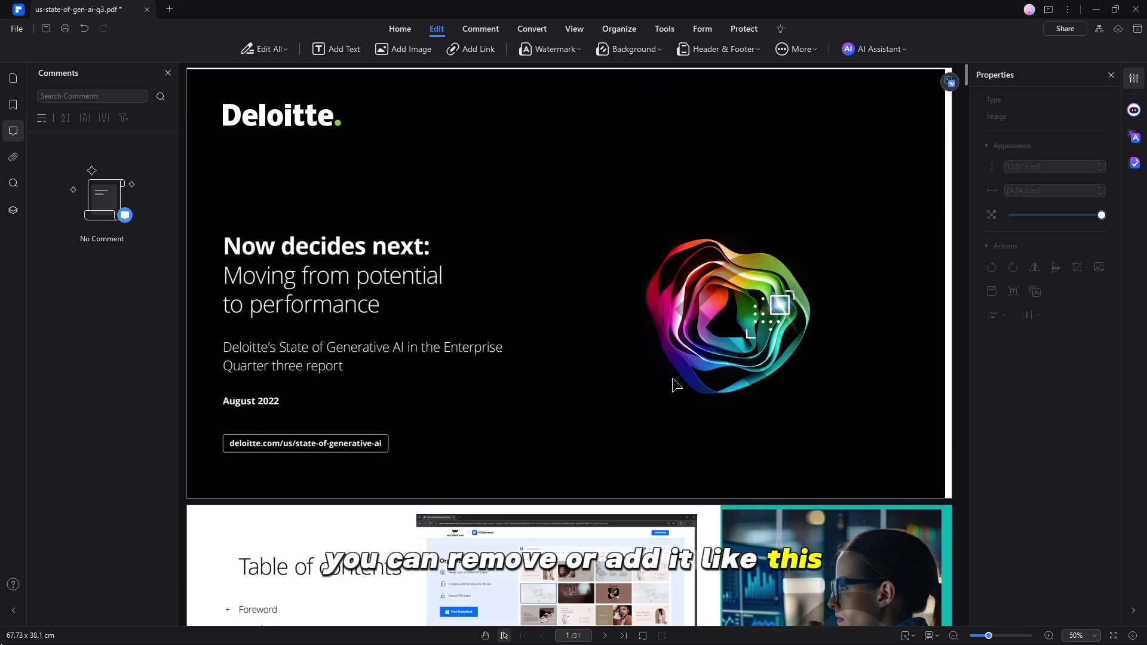
# Step: Apply the PDF-PURANAS-2 file as the background on all pages
pyautogui.click(634, 50)
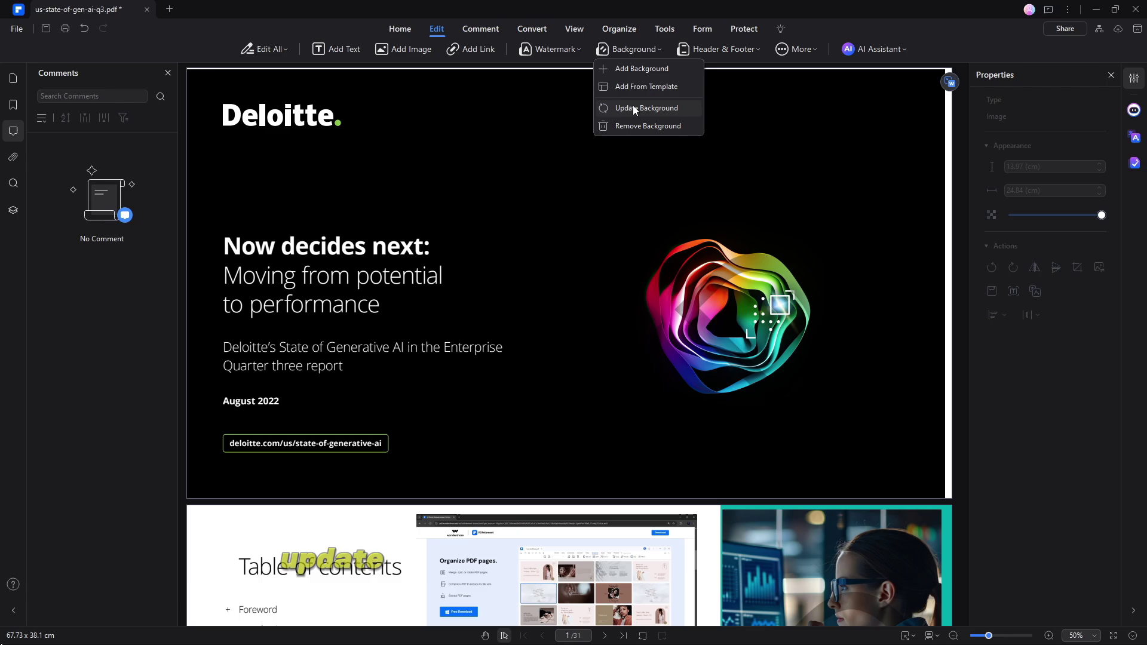
pyautogui.click(629, 67)
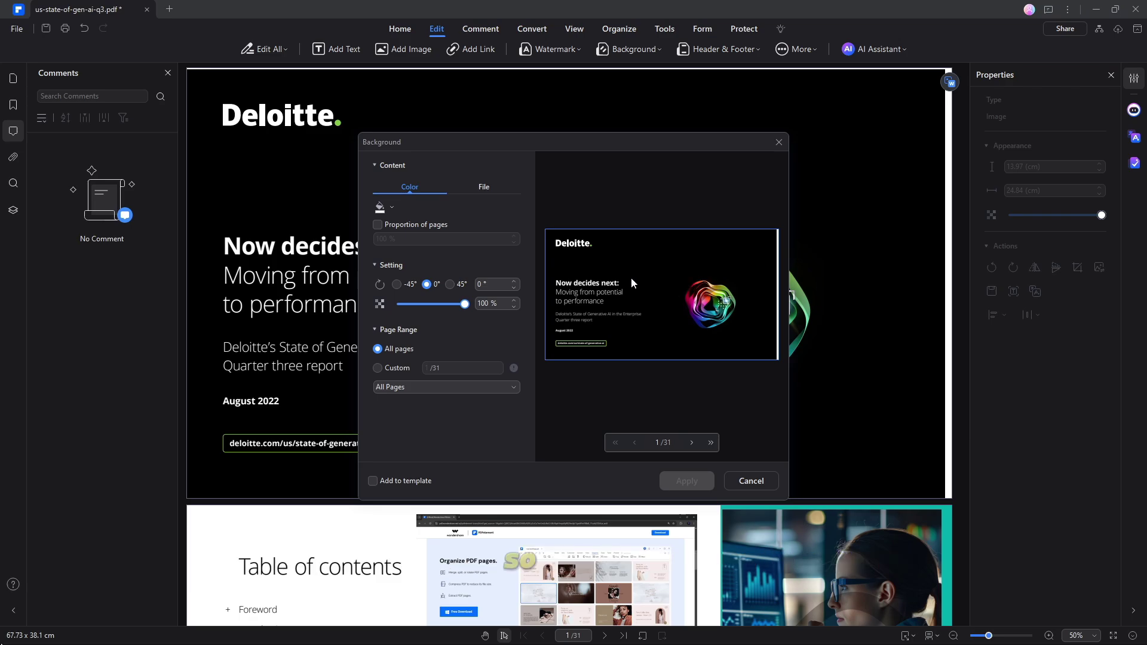
pyautogui.click(485, 186)
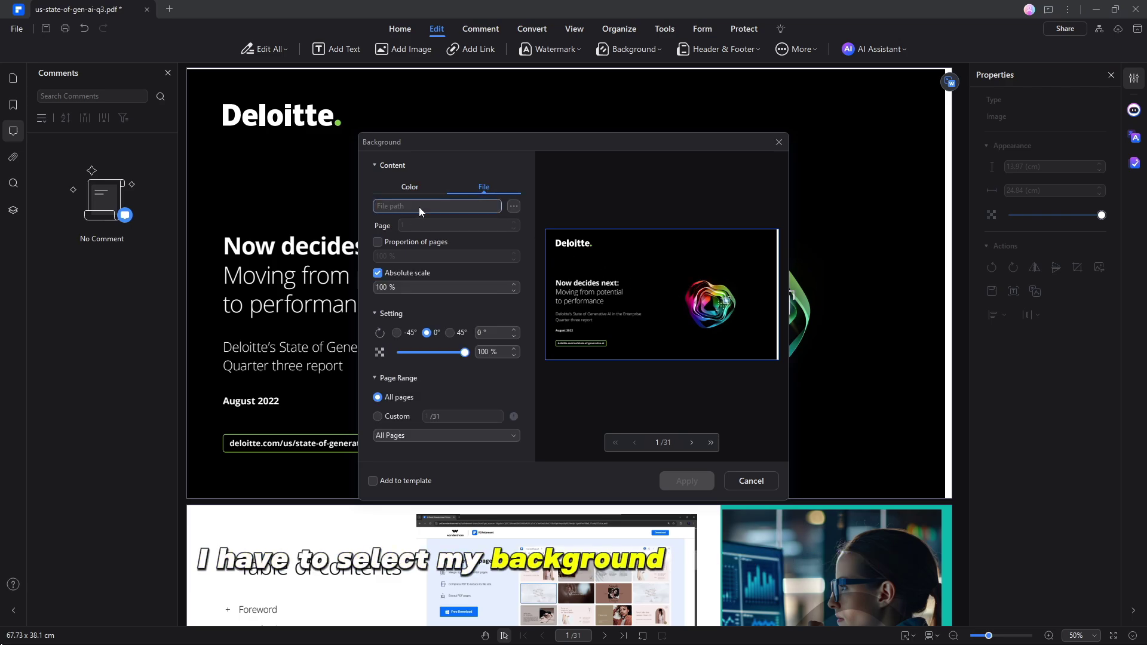
pyautogui.click(514, 206)
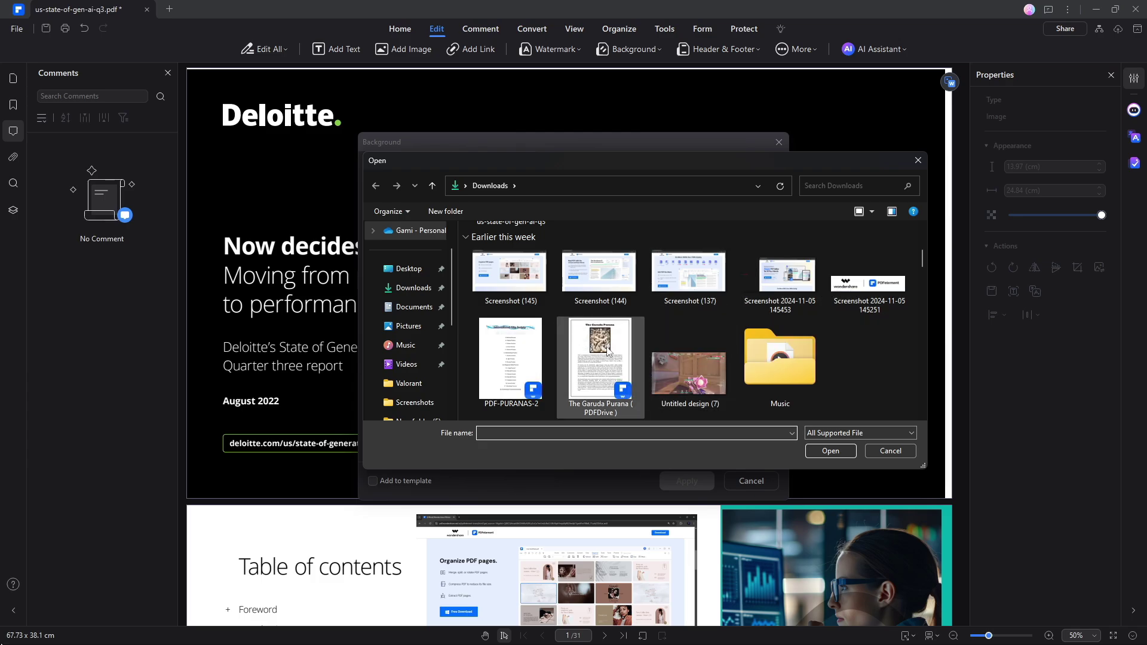
pyautogui.click(818, 452)
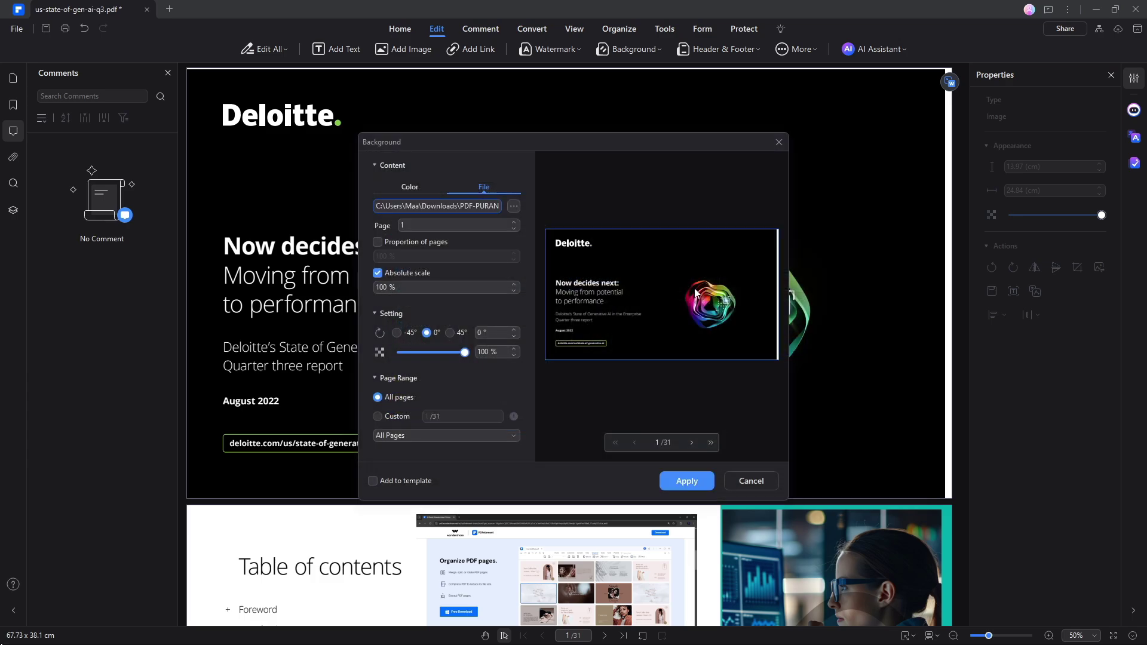
pyautogui.click(683, 480)
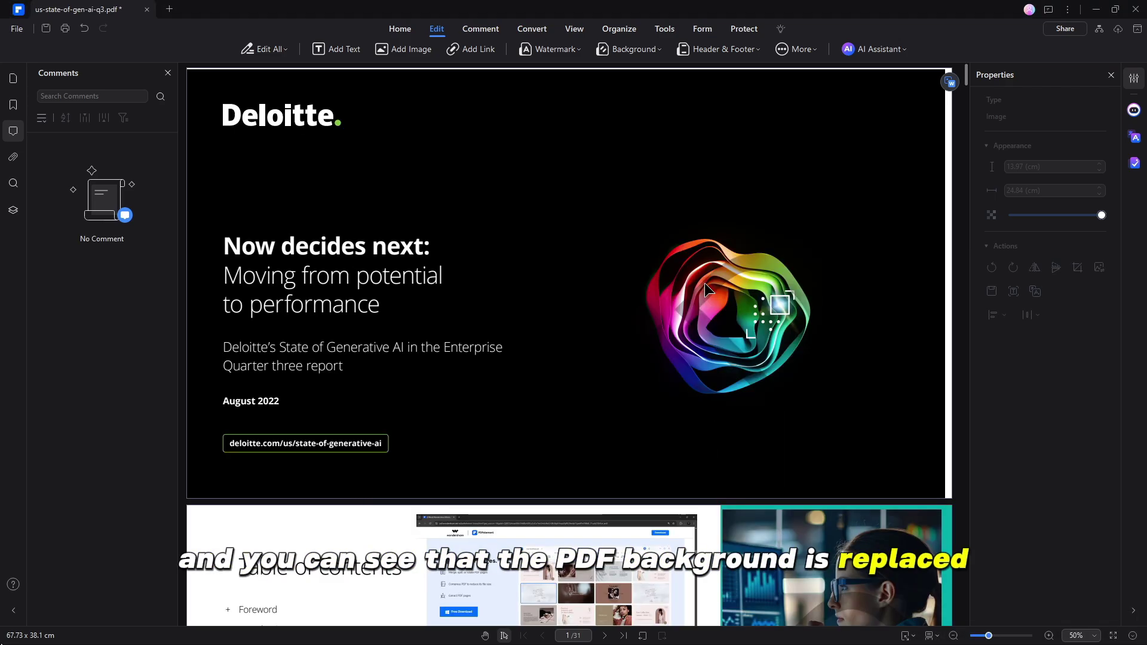
pyautogui.scroll(-2, 718, 314)
pyautogui.scroll(-2, 727, 331)
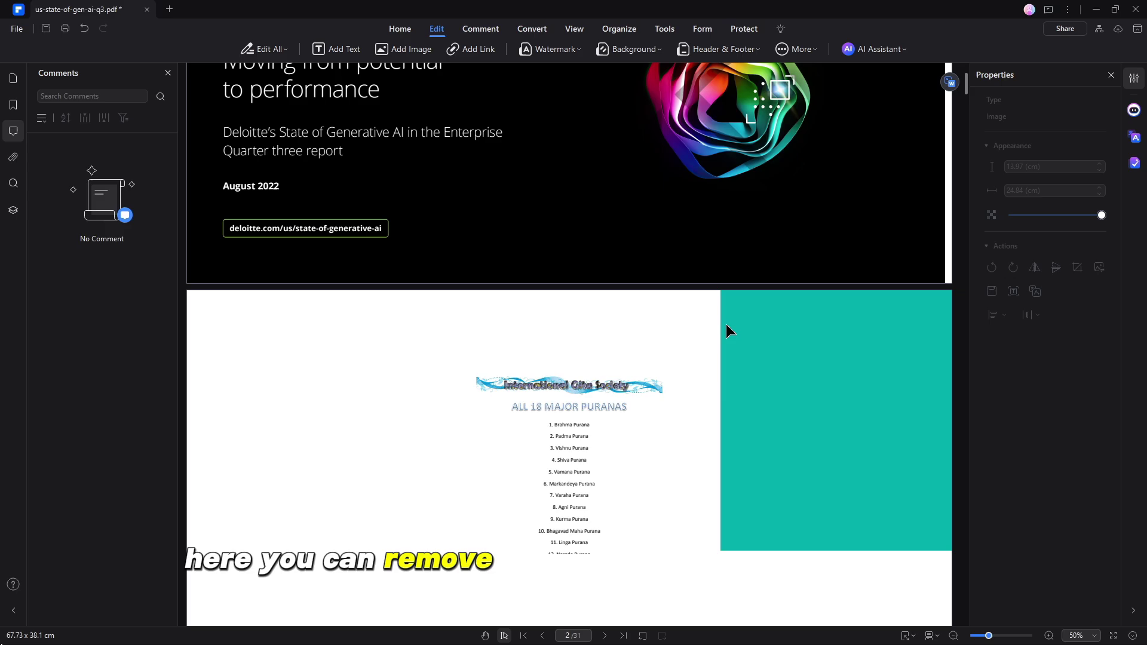
pyautogui.scroll(-2, 726, 328)
pyautogui.scroll(-1, 717, 331)
pyautogui.scroll(-1, 704, 342)
pyautogui.scroll(-2, 703, 337)
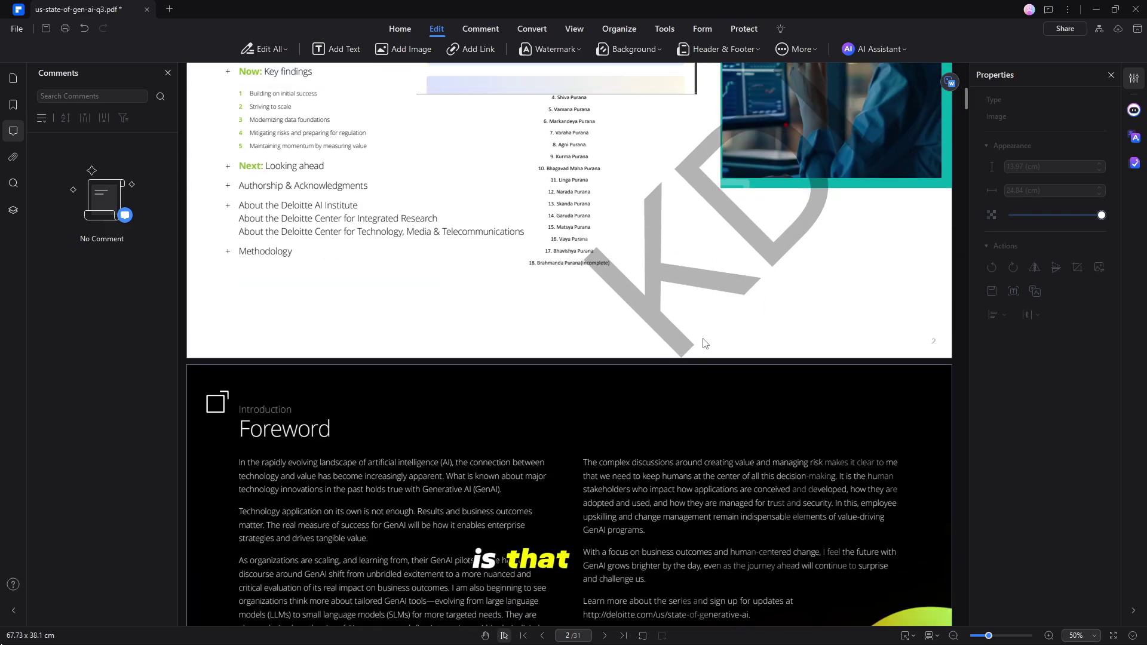
pyautogui.scroll(5, 699, 340)
pyautogui.scroll(3, 708, 225)
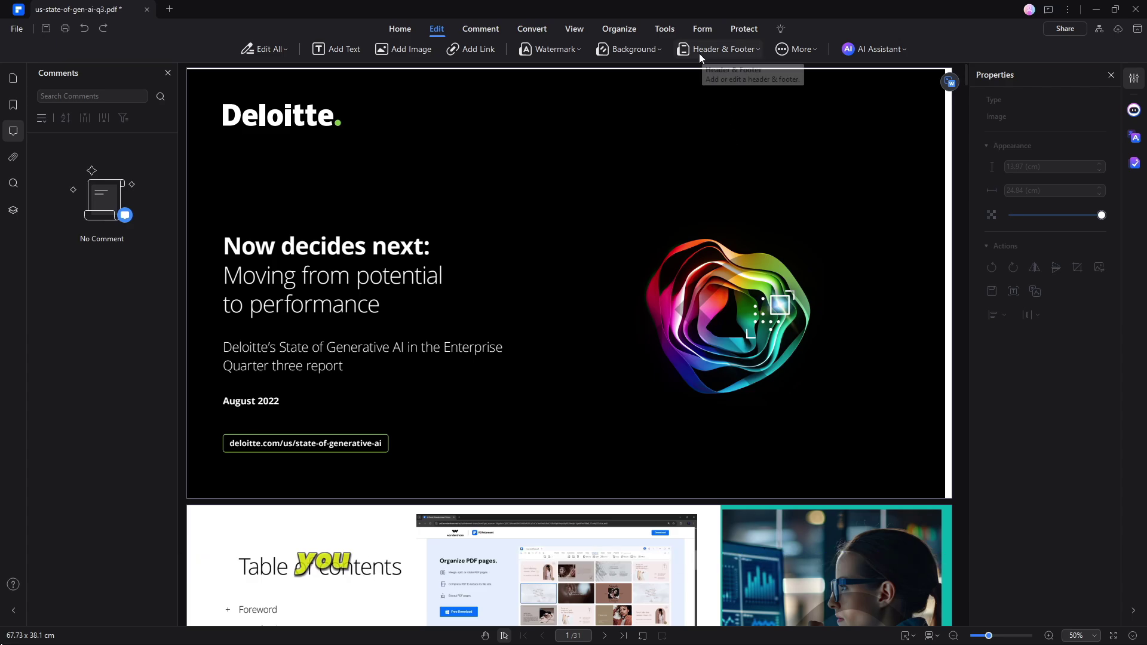
pyautogui.click(708, 50)
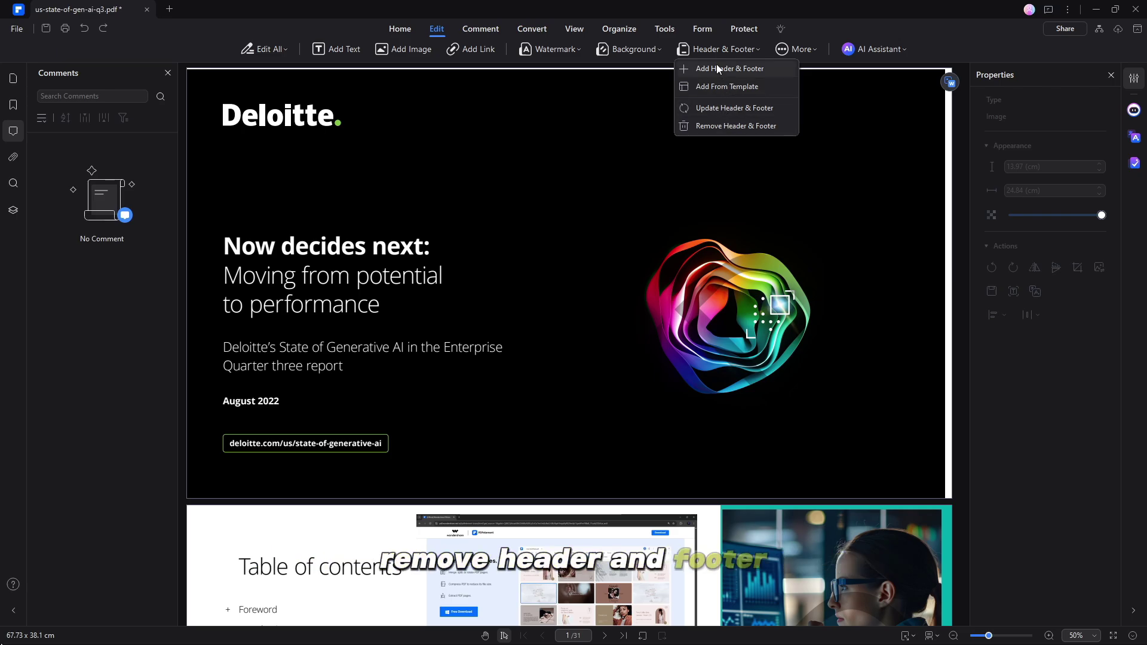
pyautogui.click(788, 52)
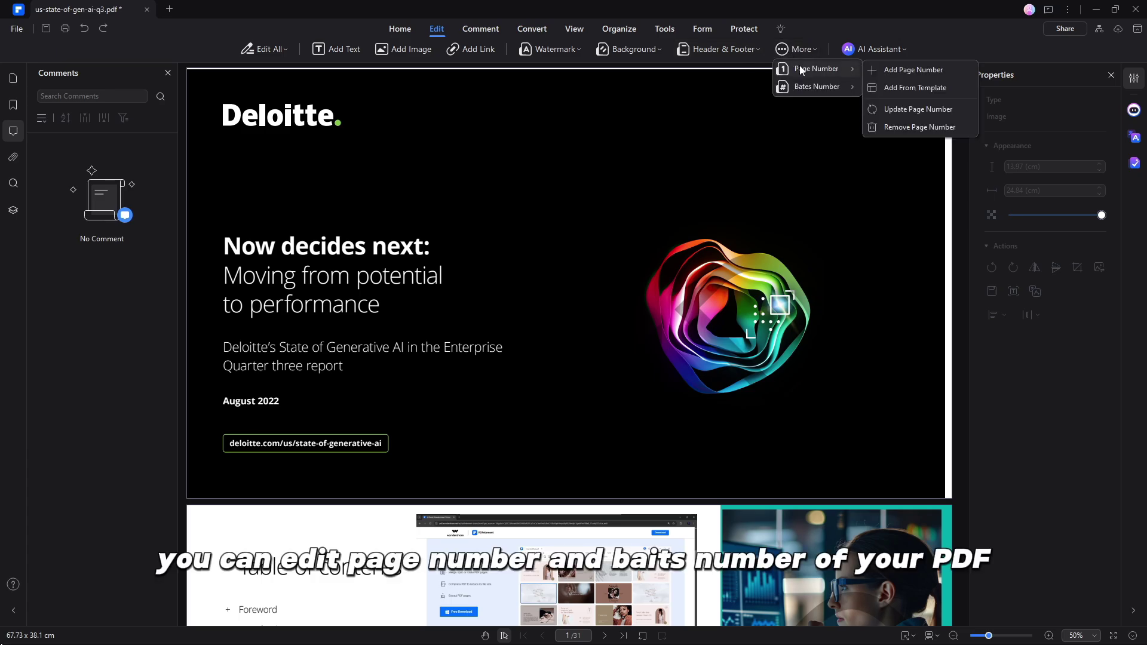
pyautogui.click(820, 60)
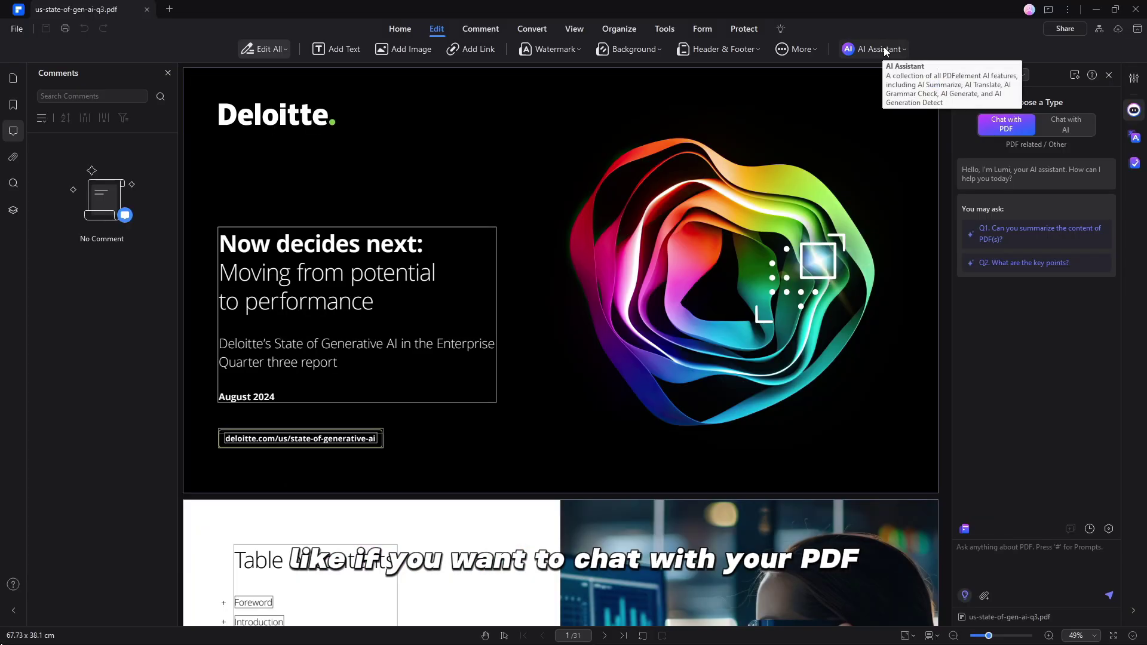
# Step: Start a chat with the PDF and request a #Summarize PDF overview
pyautogui.click(884, 47)
pyautogui.moveTo(874, 69)
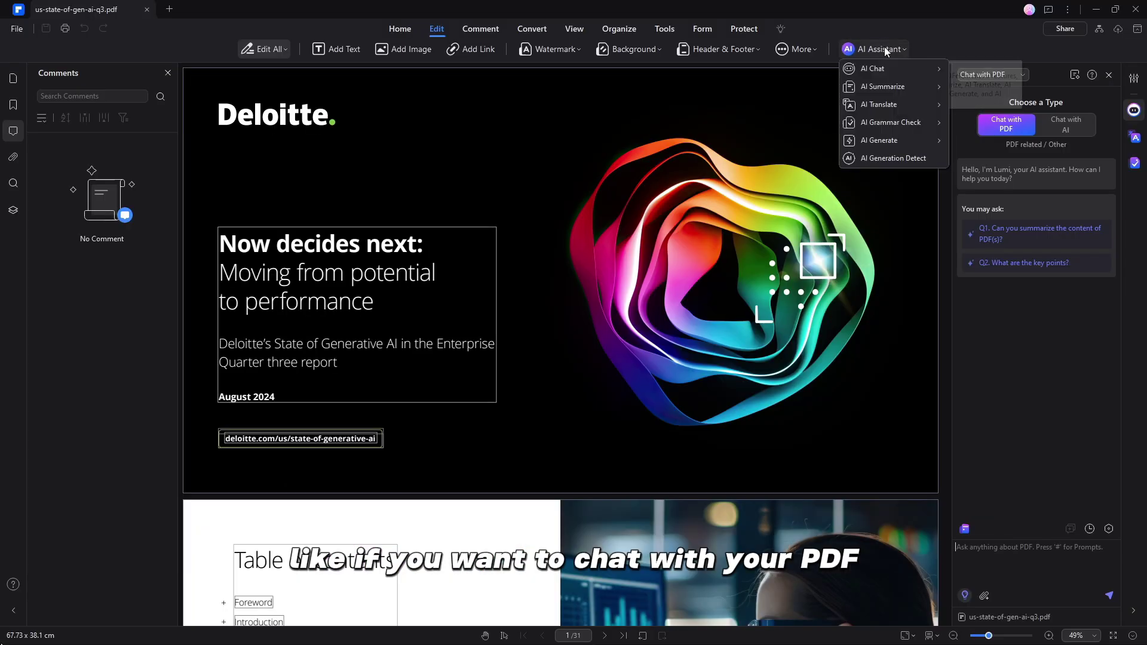
pyautogui.click(993, 68)
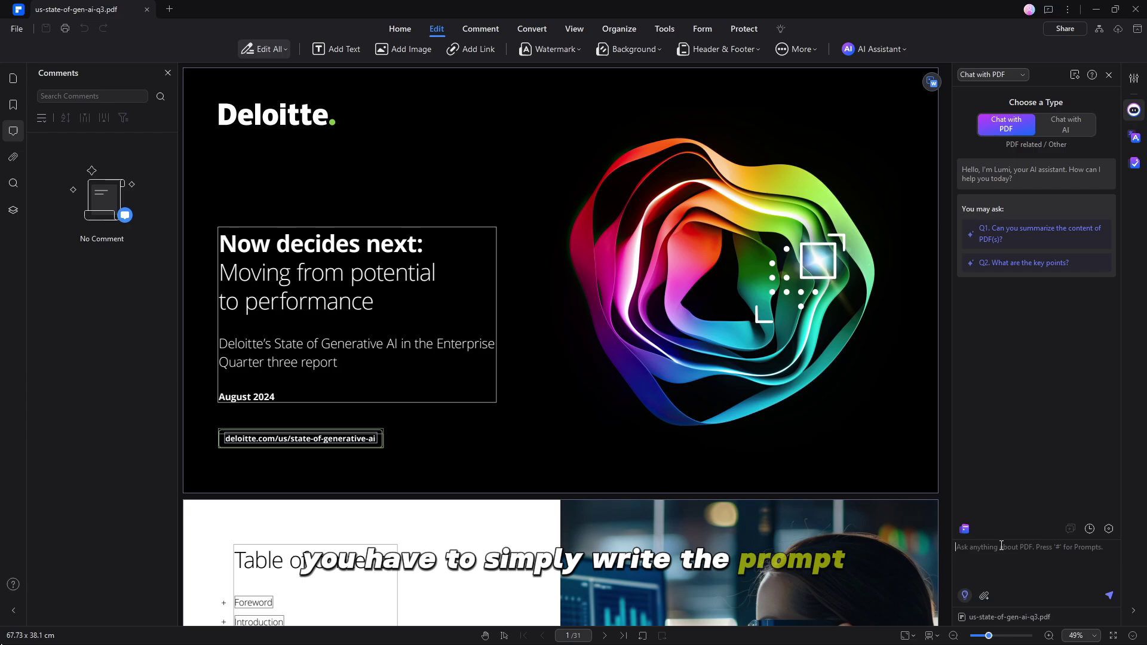
pyautogui.write('#')
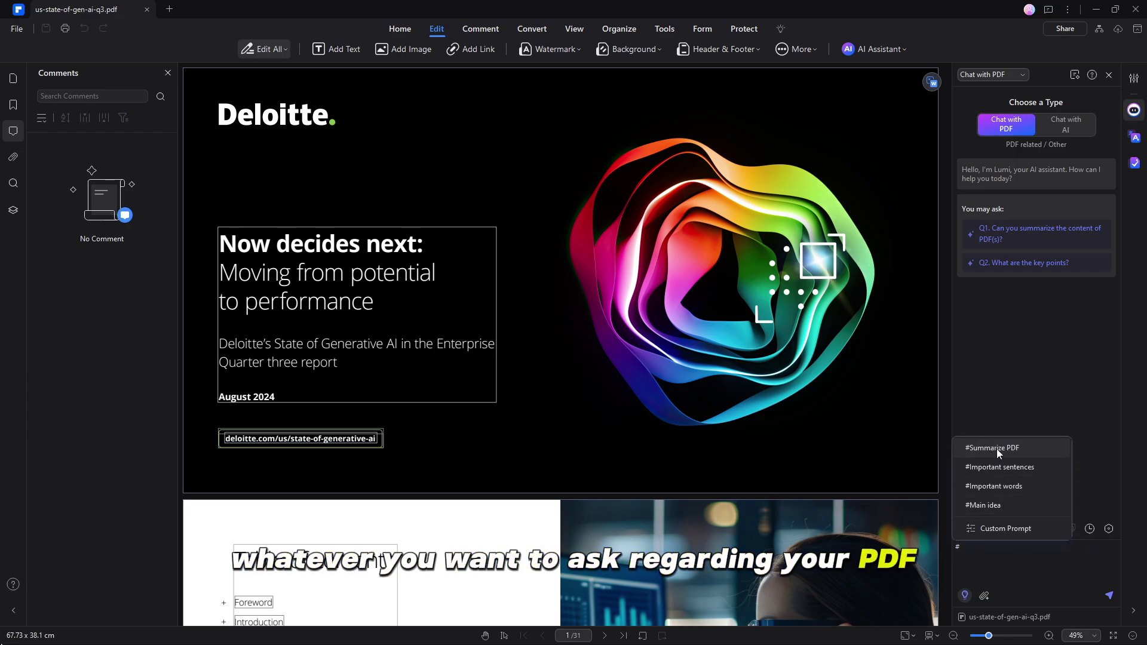
pyautogui.click(997, 449)
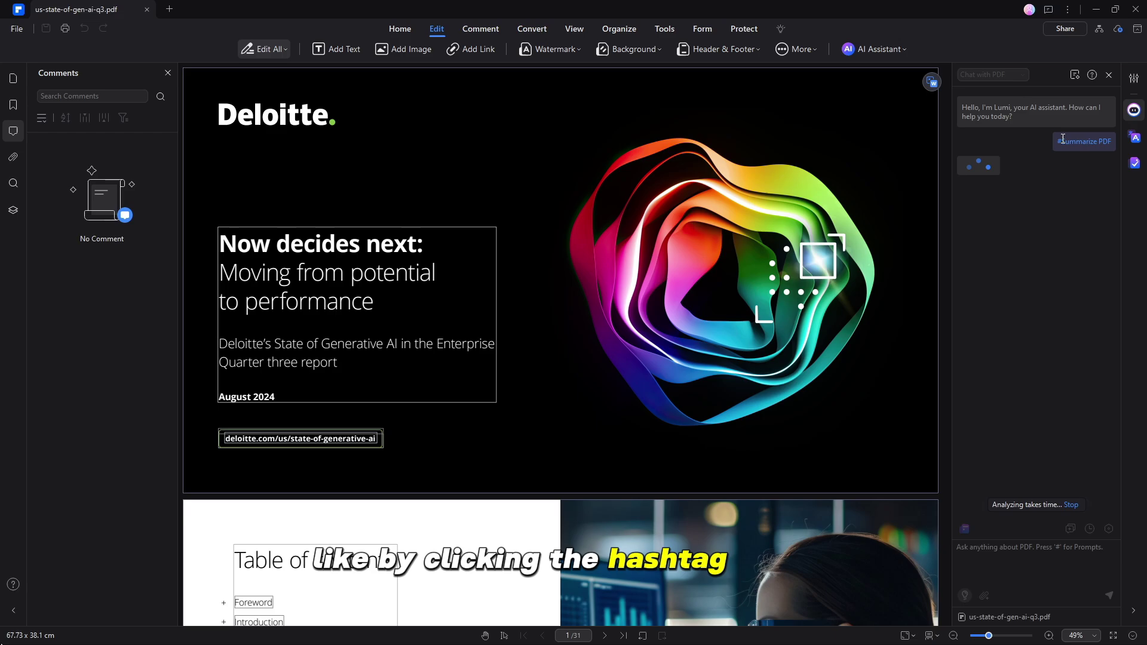
pyautogui.scroll(3, 1070, 215)
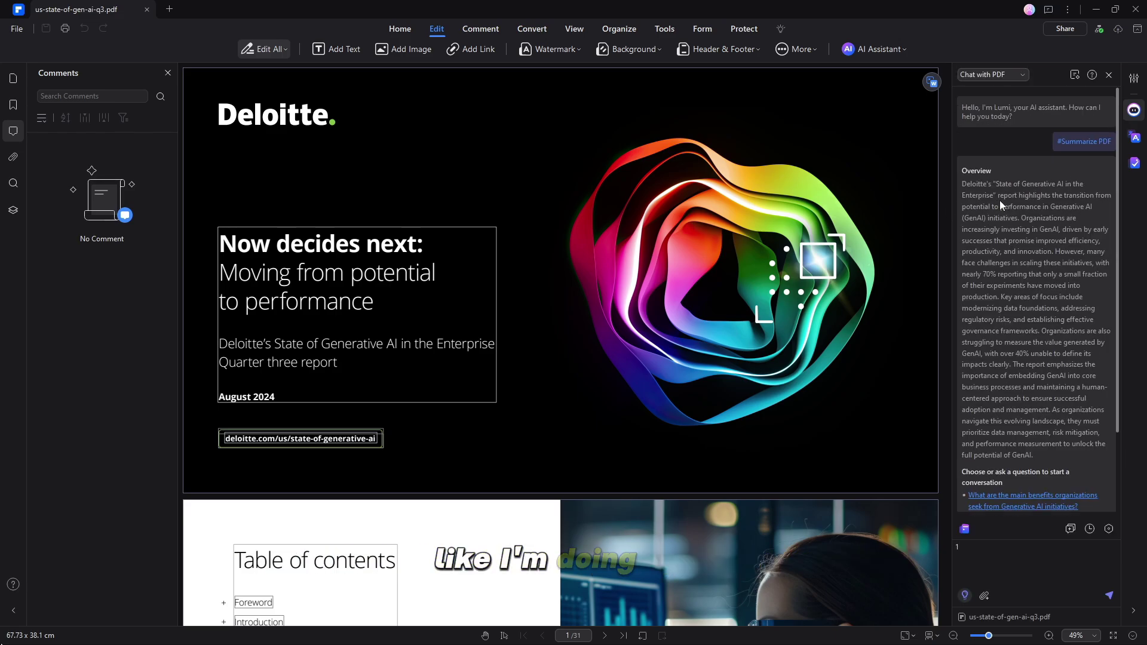
pyautogui.moveTo(964, 190)
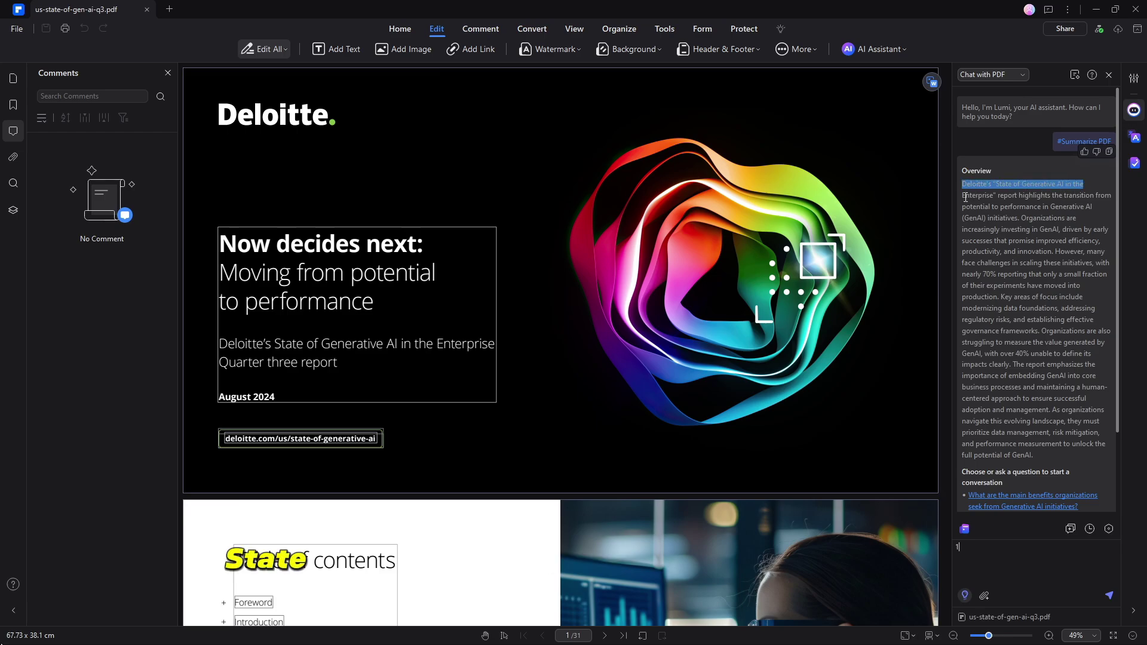
# Step: Highlight lines of the AI summary, including 'increasingly investing in GenAI'
pyautogui.moveTo(964, 194)
pyautogui.mouseDown()
pyautogui.moveTo(982, 195)
pyautogui.moveTo(968, 206)
pyautogui.moveTo(1087, 207)
pyautogui.mouseUp()
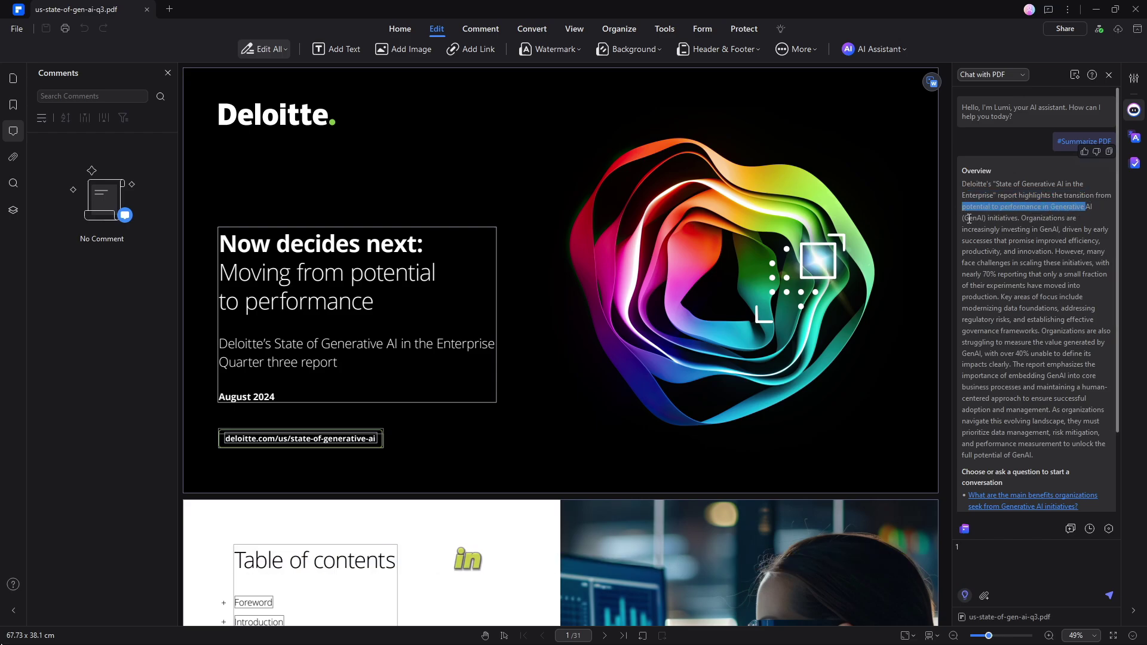
pyautogui.moveTo(973, 218); pyautogui.dragTo(1063, 218)
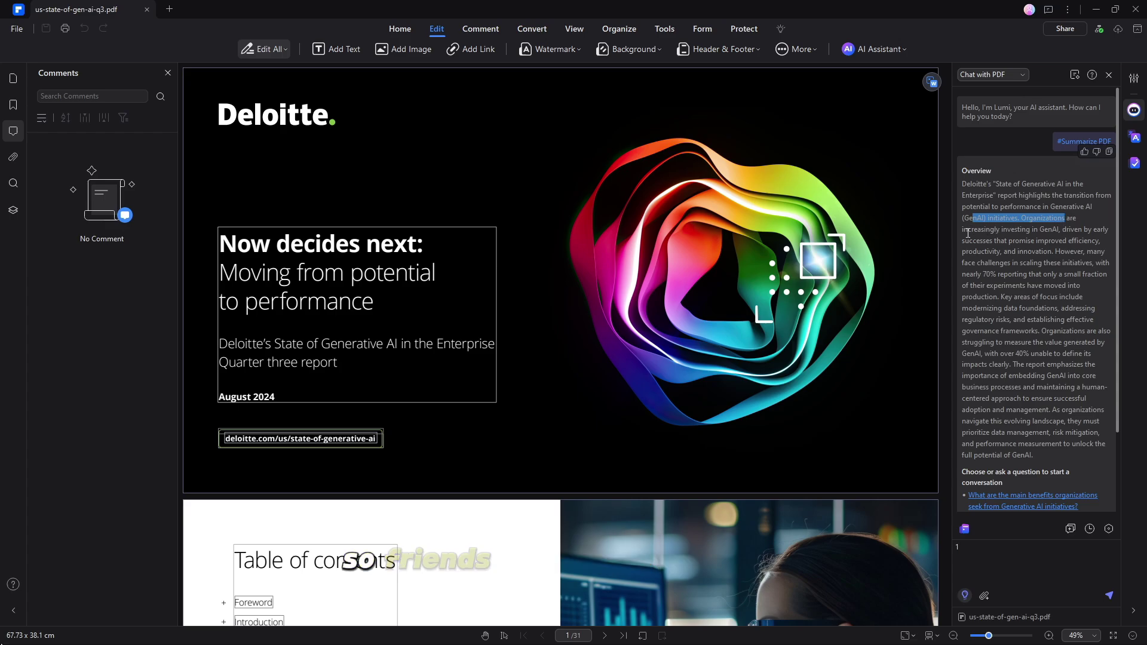
pyautogui.moveTo(963, 230); pyautogui.dragTo(1059, 230)
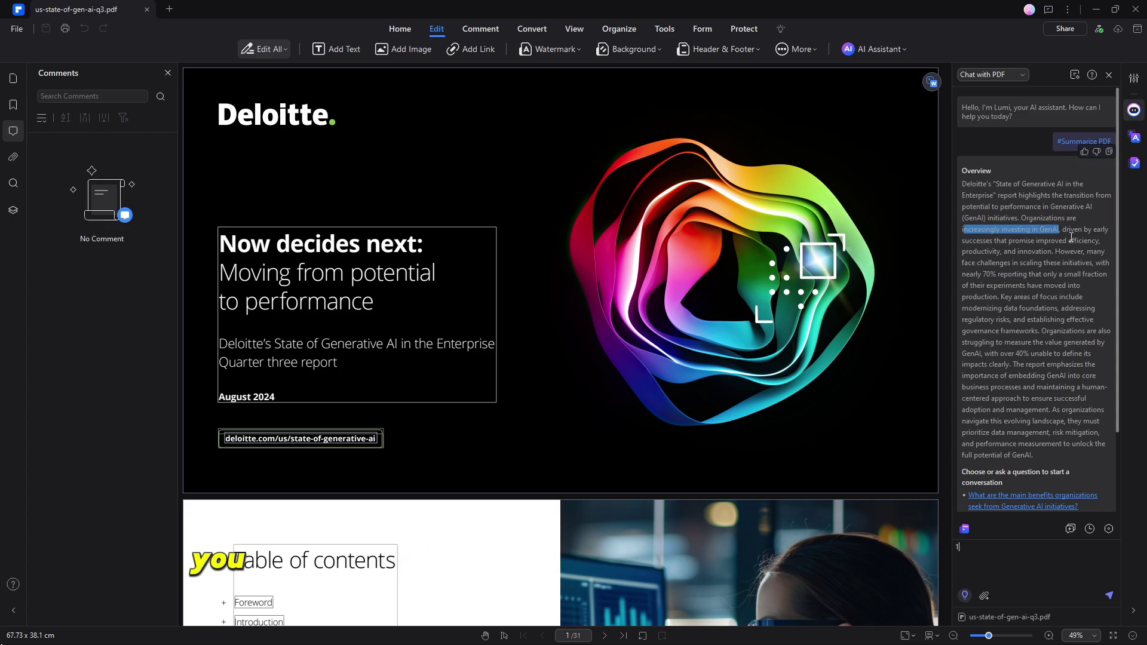
pyautogui.scroll(-2, 1039, 359)
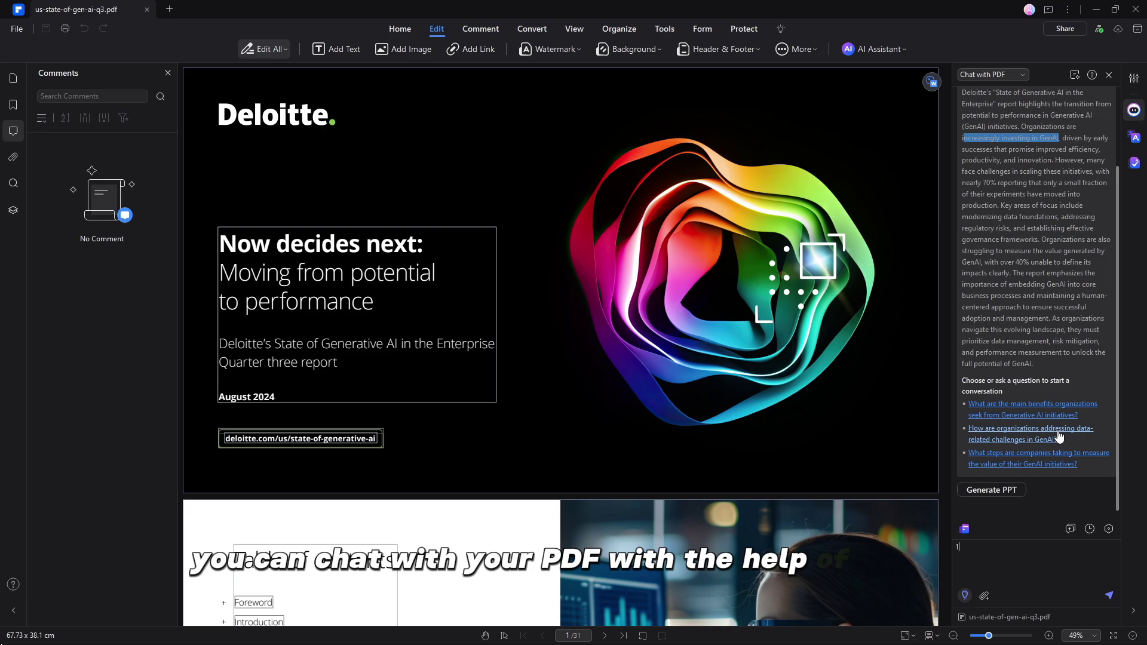
# Step: Switch to general AI chat, then run AI Generation Detect and dismiss the file-size warning
pyautogui.click(874, 53)
pyautogui.moveTo(872, 68)
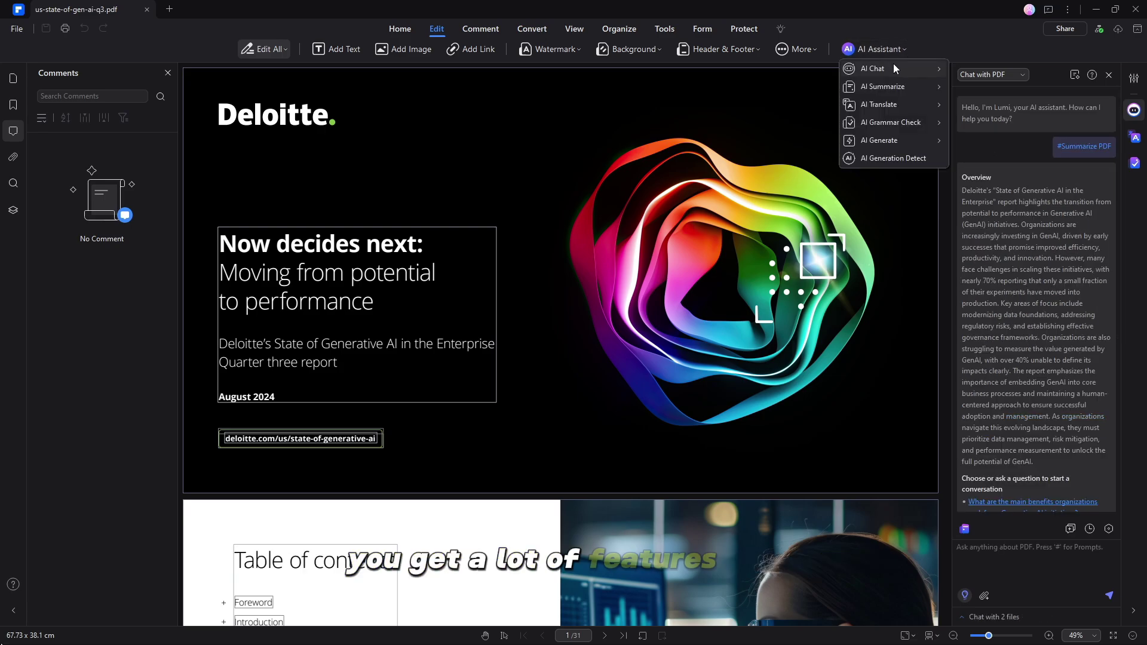
pyautogui.click(980, 88)
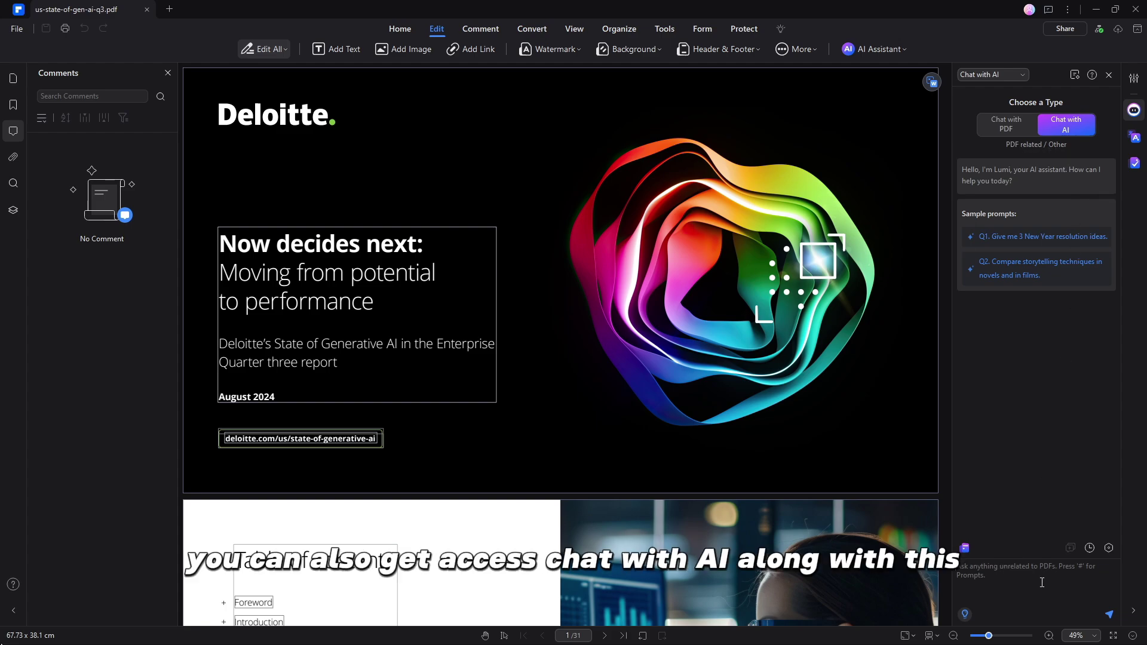
pyautogui.click(872, 51)
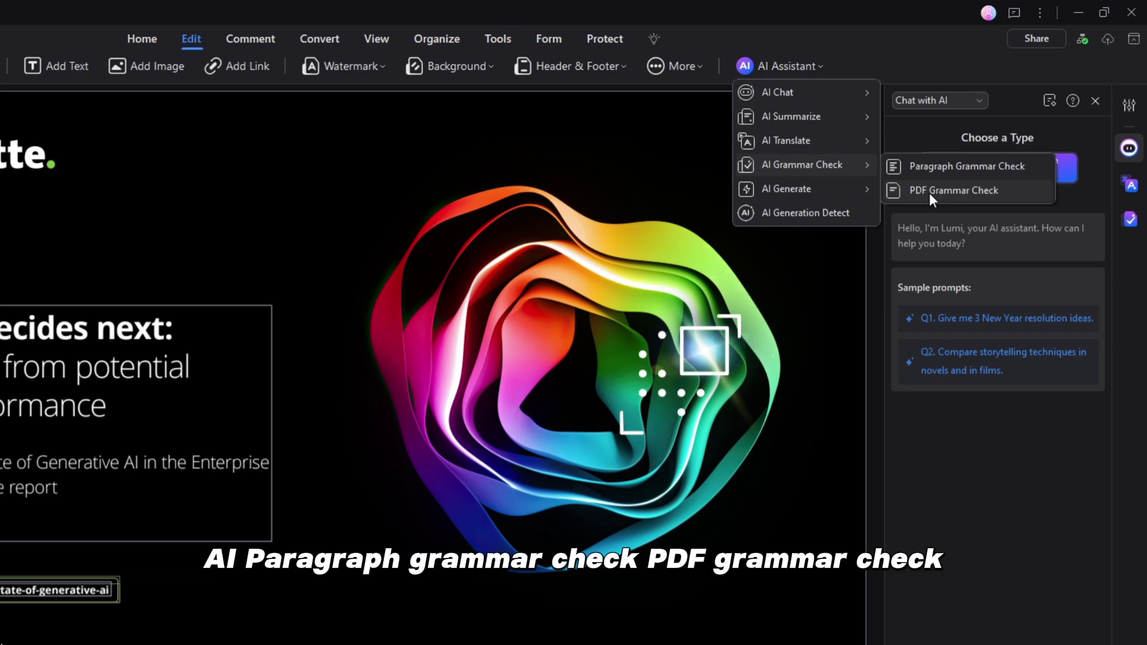
pyautogui.moveTo(785, 188)
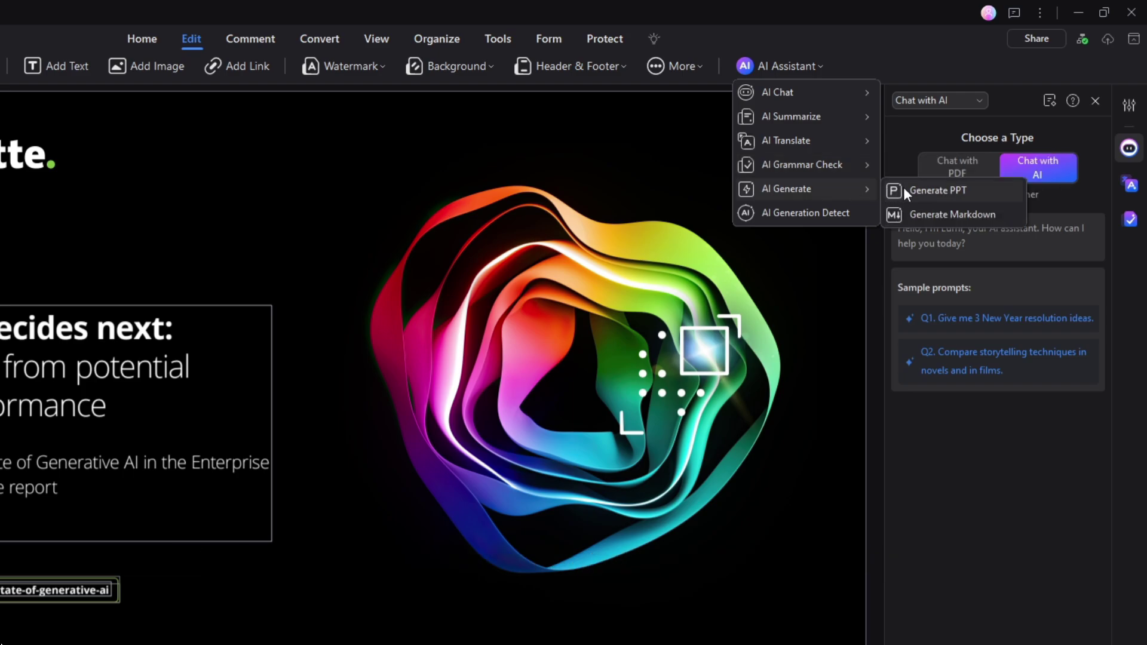
pyautogui.click(845, 213)
pyautogui.click(526, 472)
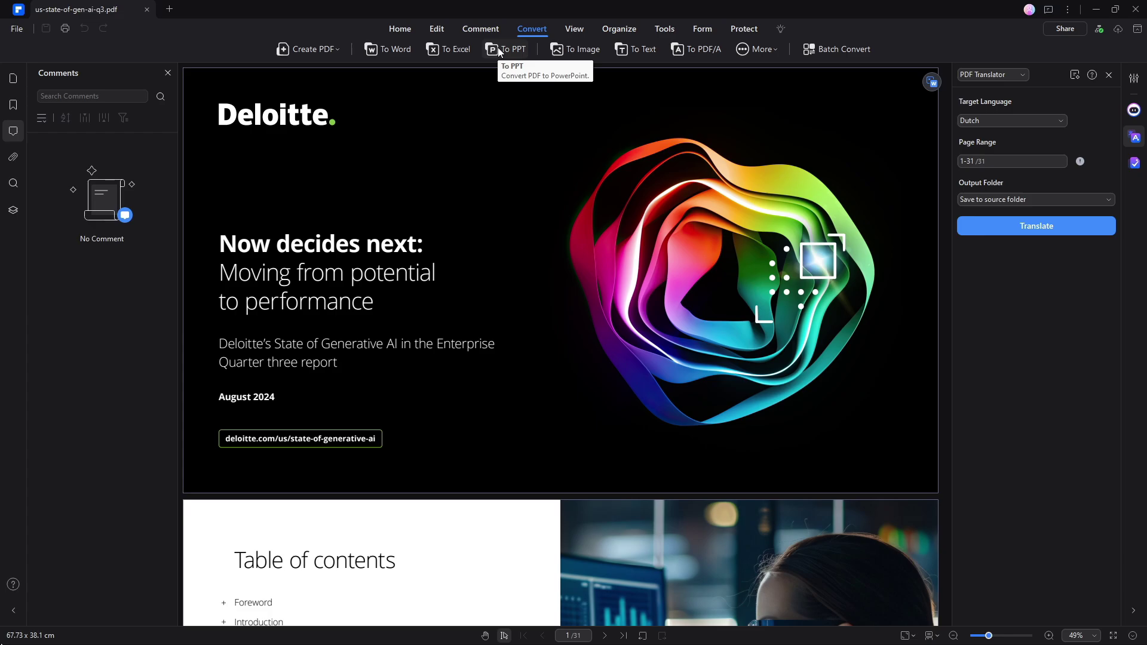
# Step: Have the Deloitte cover read aloud while selecting the subtitle, Quarter three line and August 2024 date
pyautogui.click(580, 29)
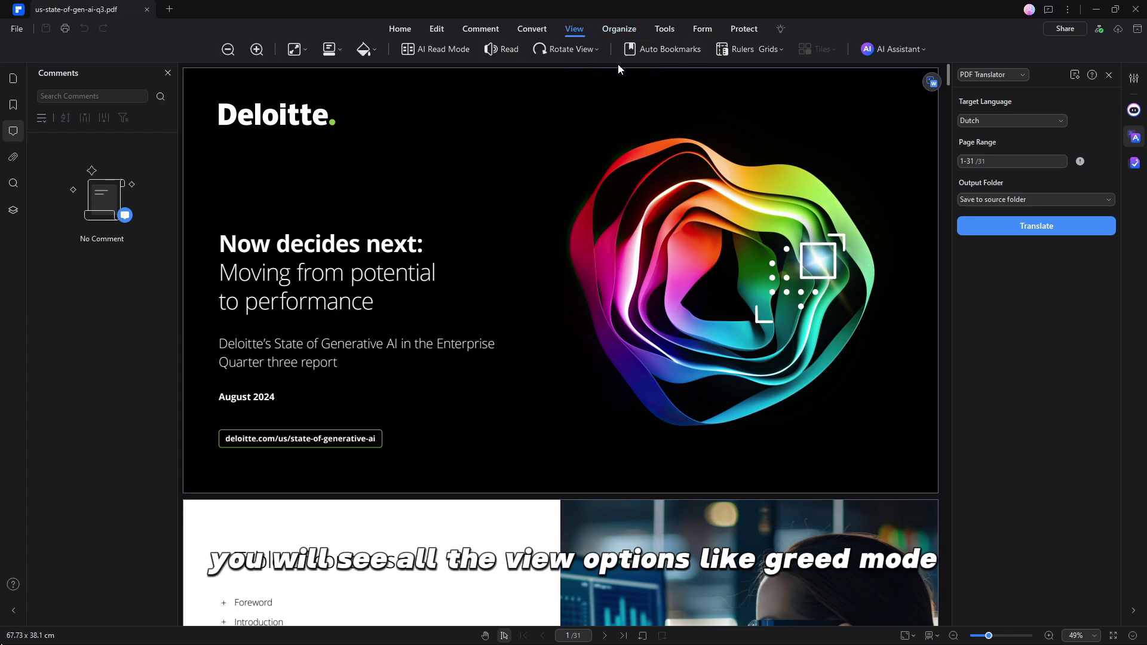
pyautogui.click(460, 84)
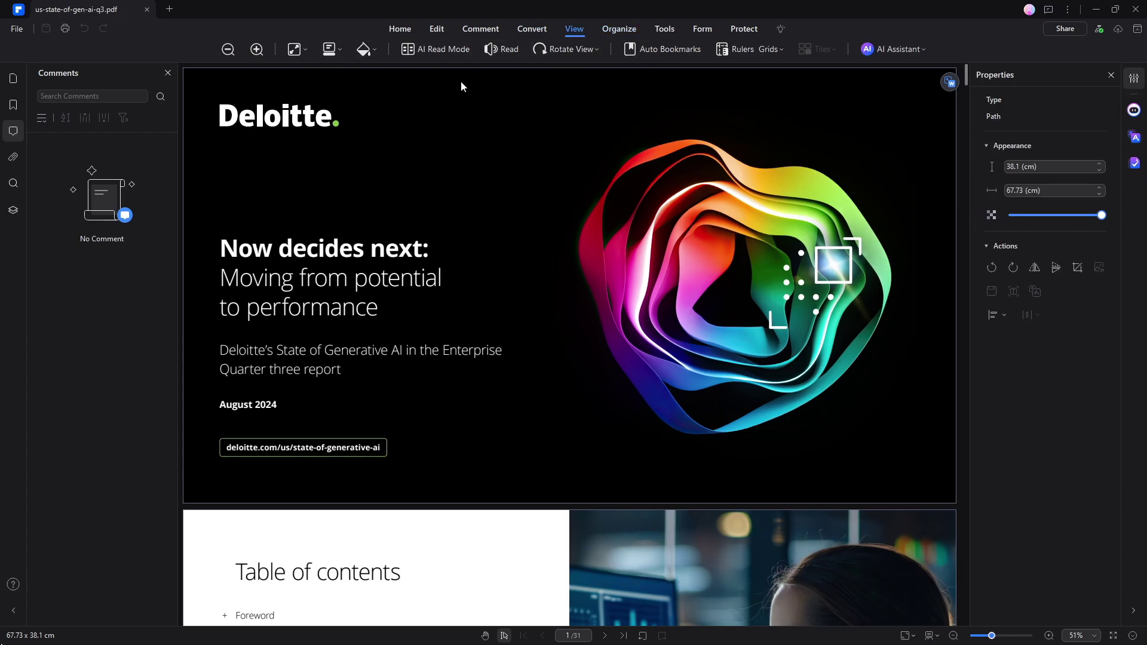
pyautogui.click(505, 52)
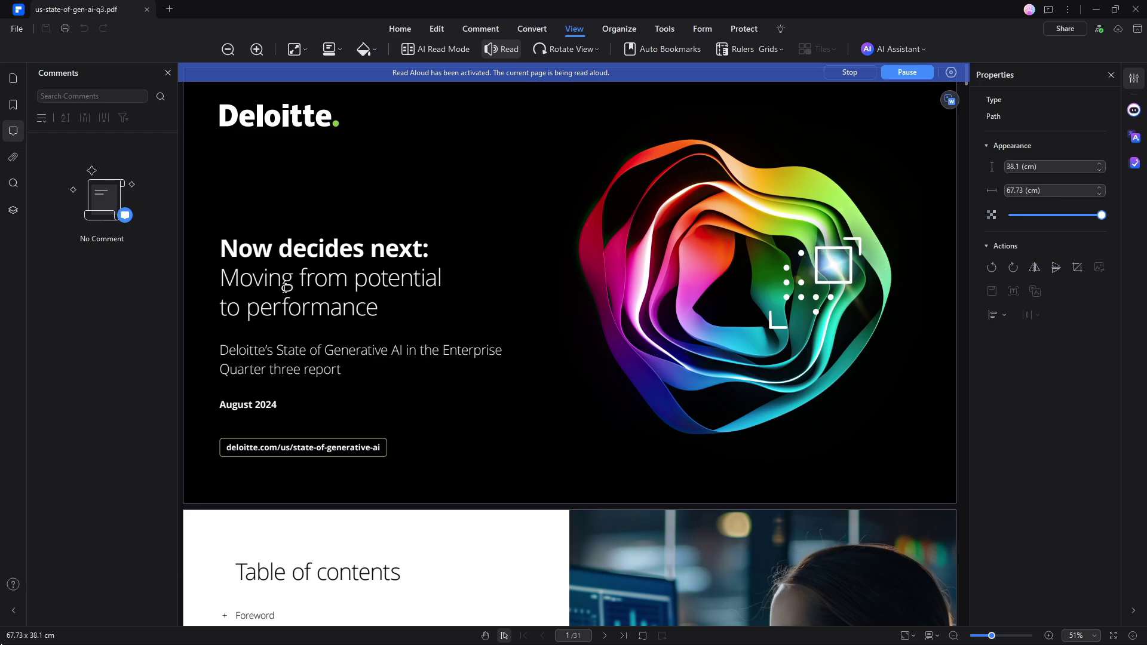
pyautogui.moveTo(341, 351); pyautogui.dragTo(505, 354)
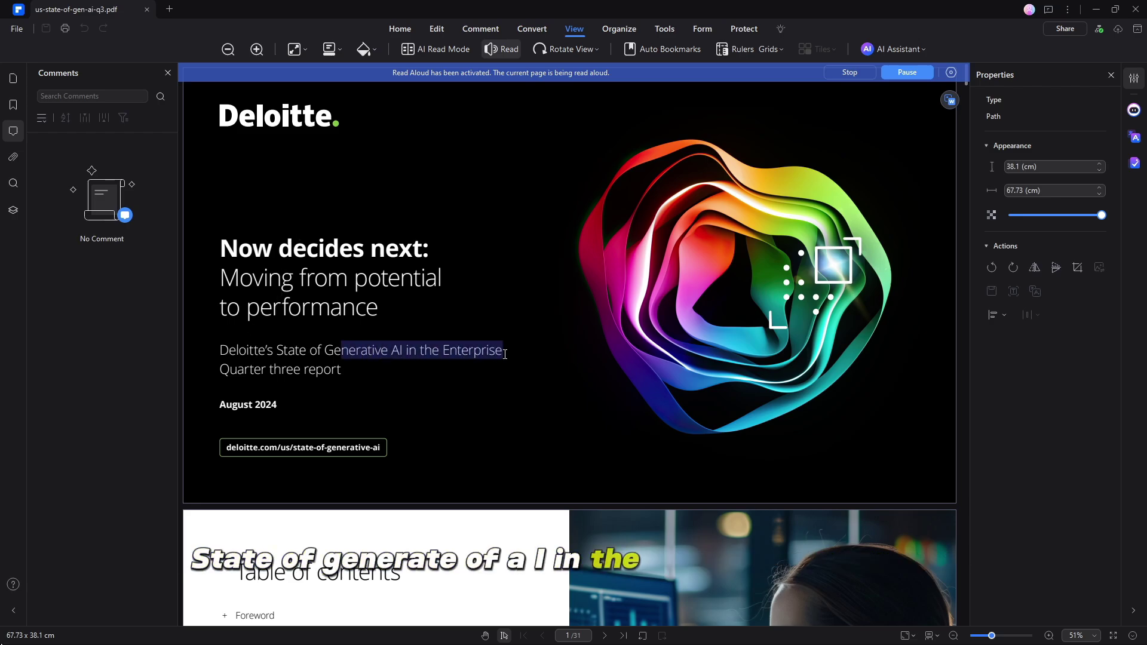
pyautogui.moveTo(219, 370); pyautogui.dragTo(341, 374)
pyautogui.moveTo(220, 404); pyautogui.dragTo(278, 406)
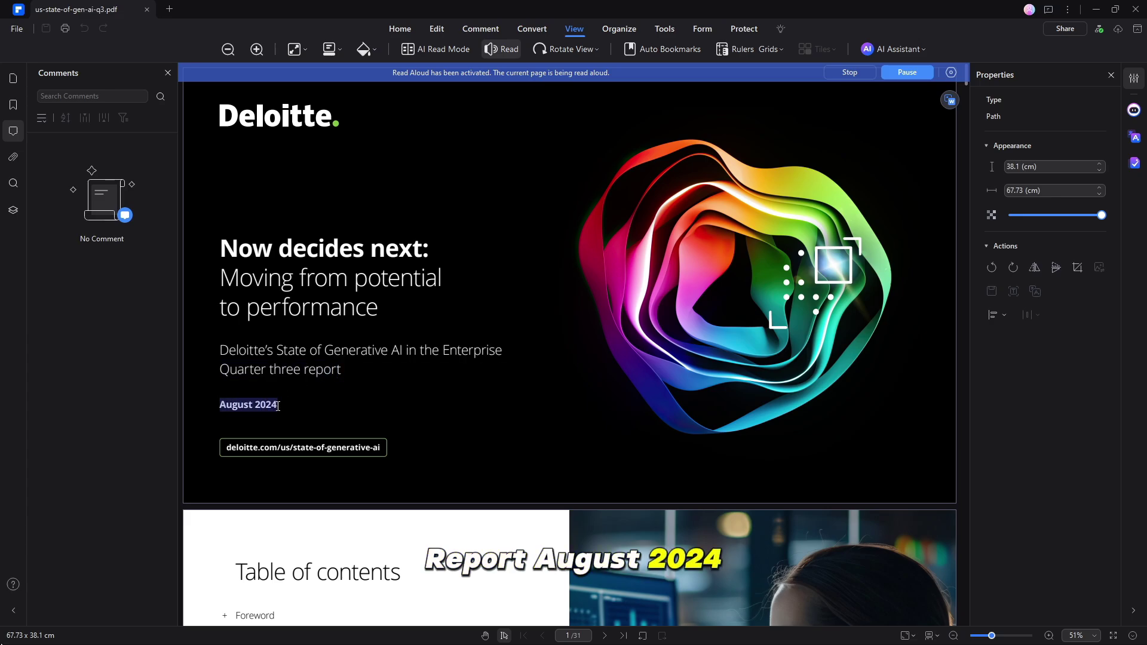
pyautogui.click(500, 49)
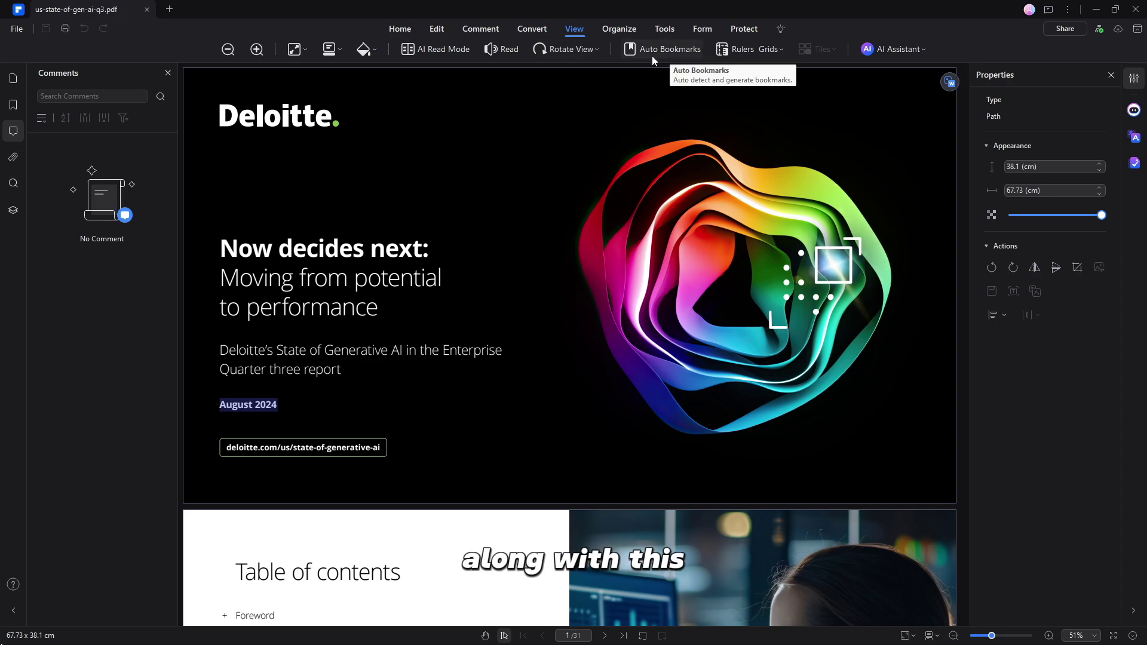
# Step: Apply the Day, Eye Protection and Night page background themes in turn
pyautogui.click(362, 50)
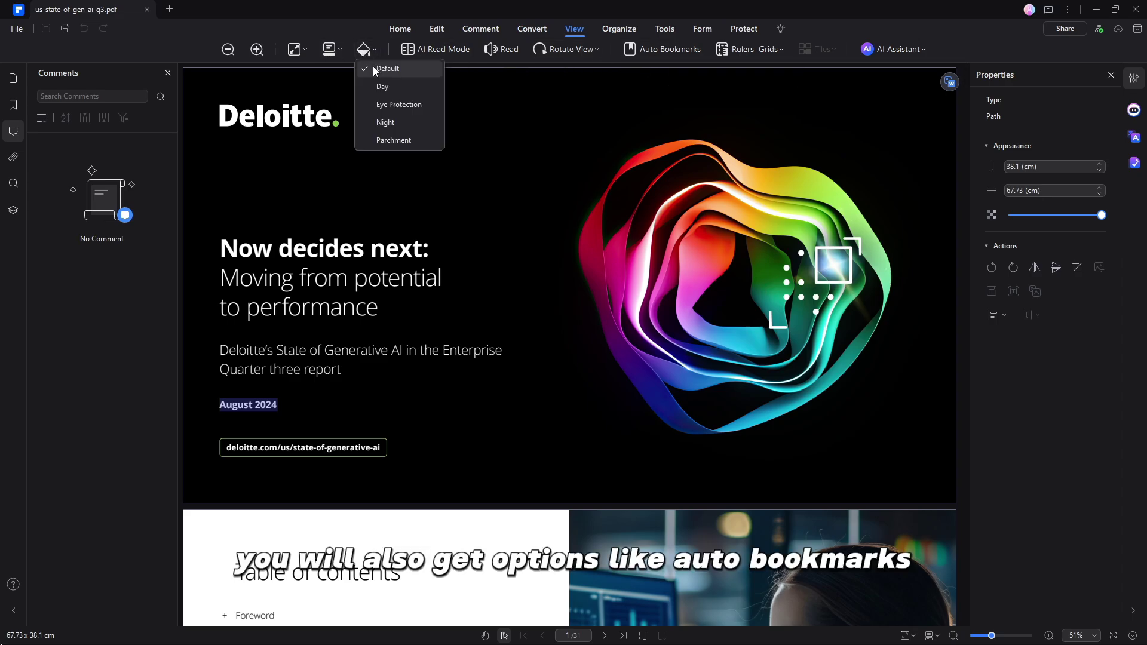
pyautogui.click(381, 88)
pyautogui.click(363, 51)
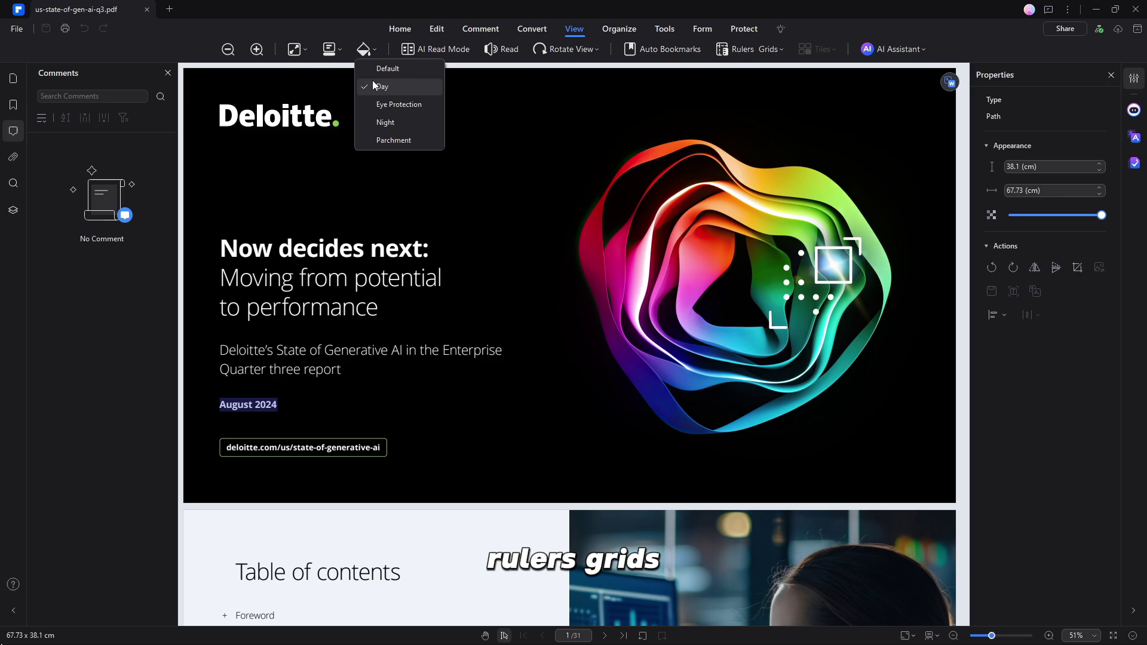
pyautogui.click(382, 106)
pyautogui.click(363, 51)
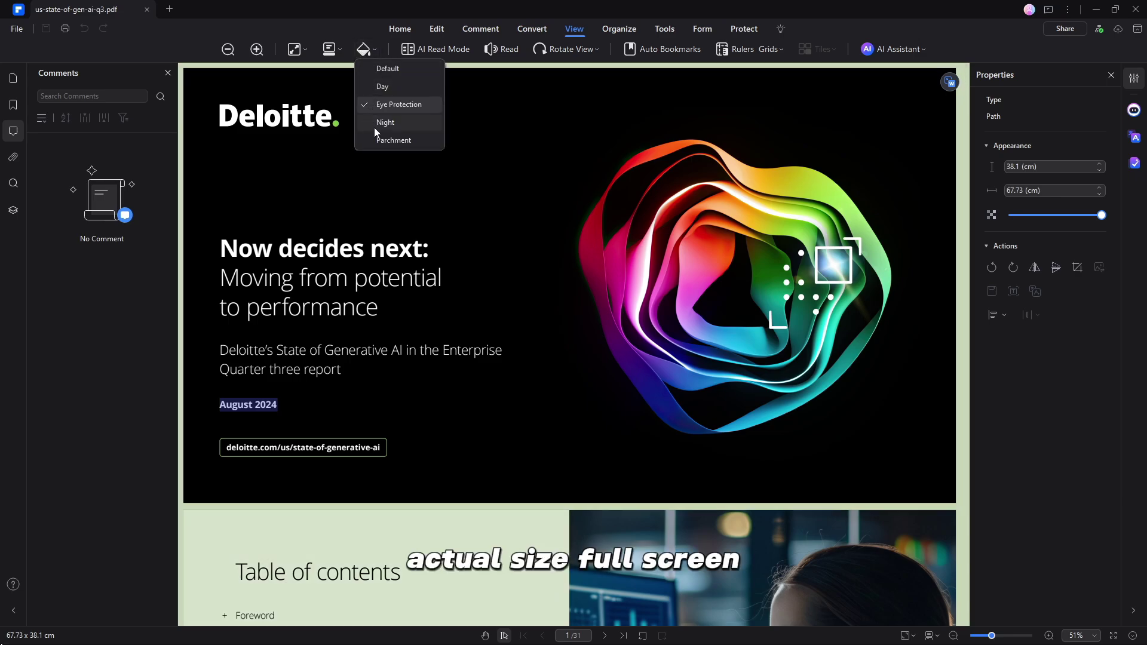
pyautogui.click(376, 123)
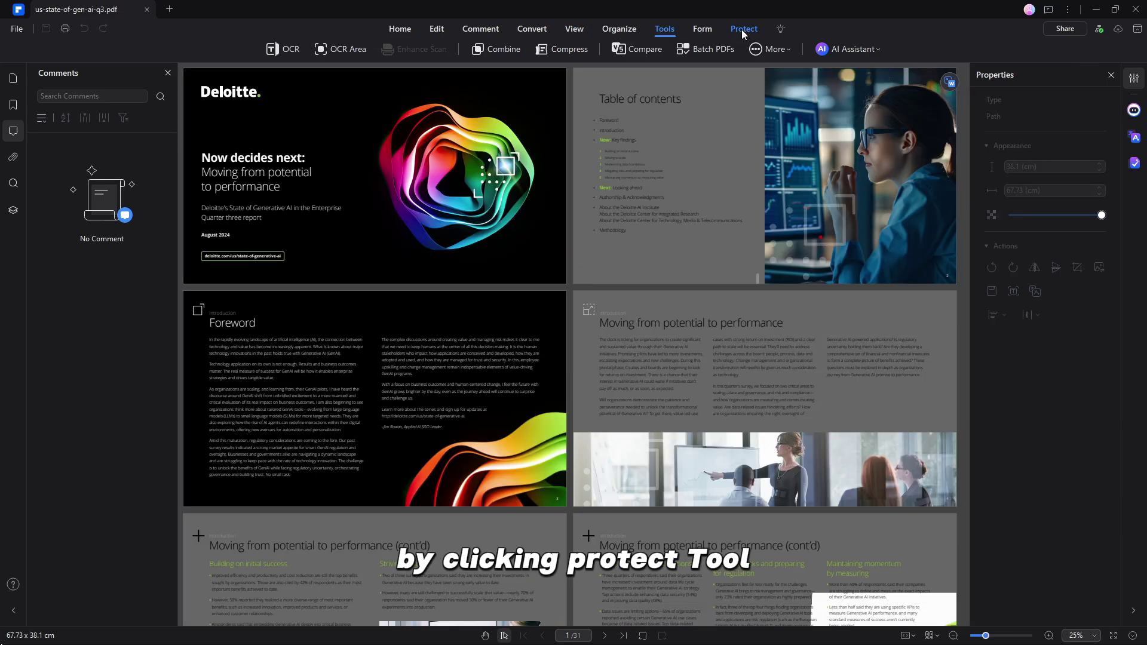
# Step: Zoom out, open Manage Signatures and Add Digital ID, then close both dialogs
pyautogui.click(742, 30)
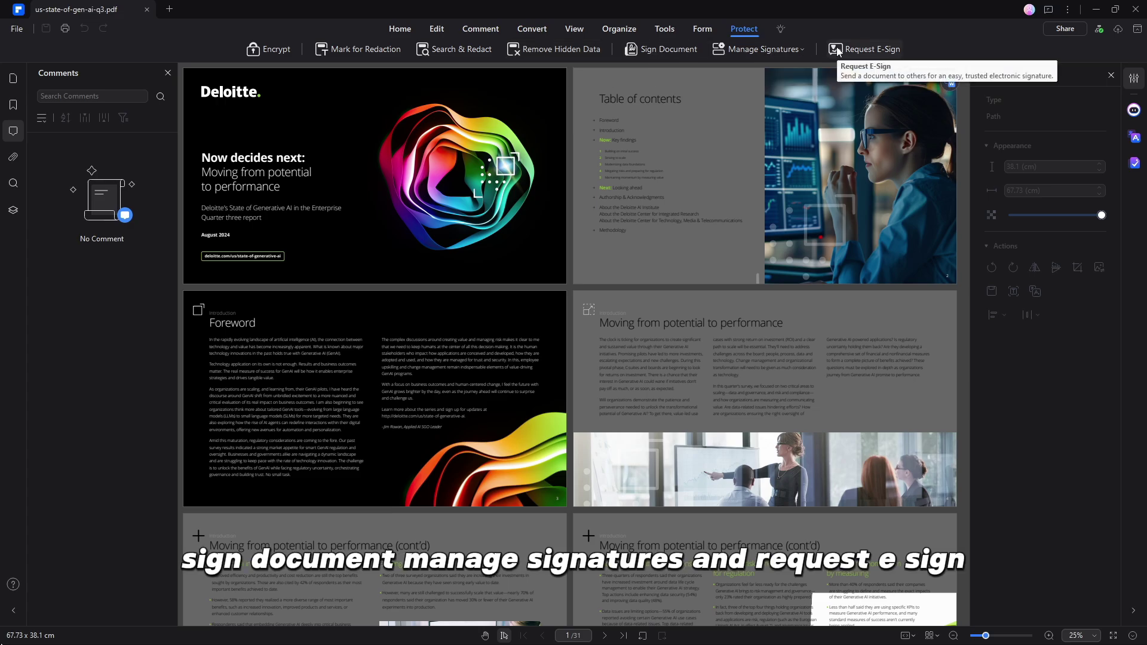
pyautogui.click(764, 48)
pyautogui.click(766, 104)
pyautogui.click(705, 205)
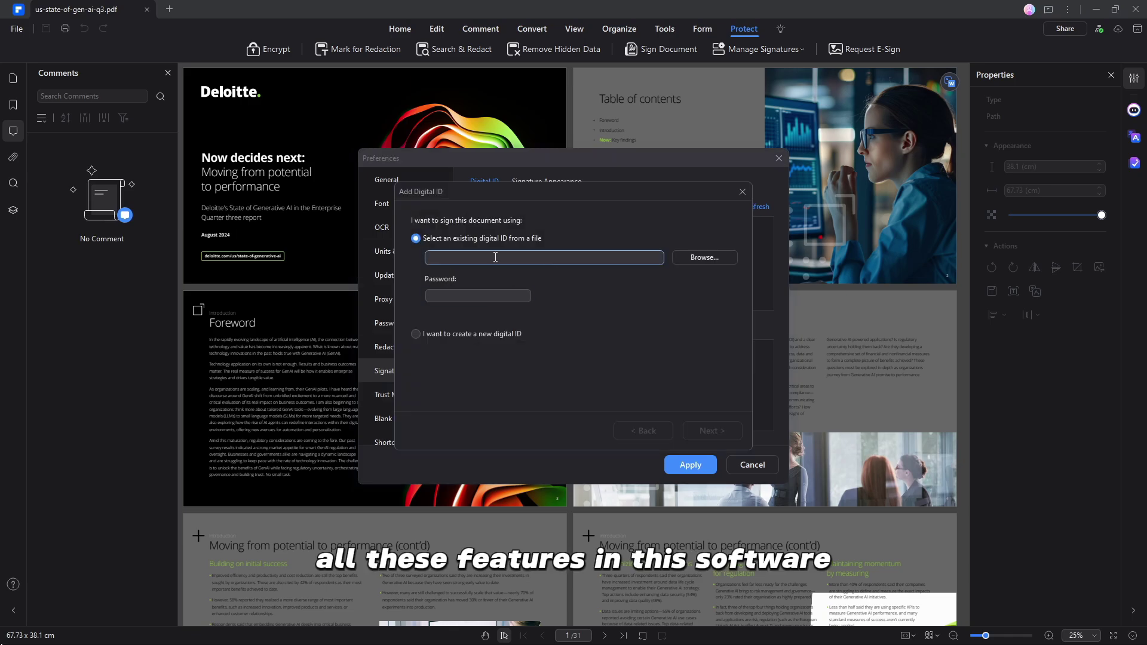
pyautogui.click(743, 191)
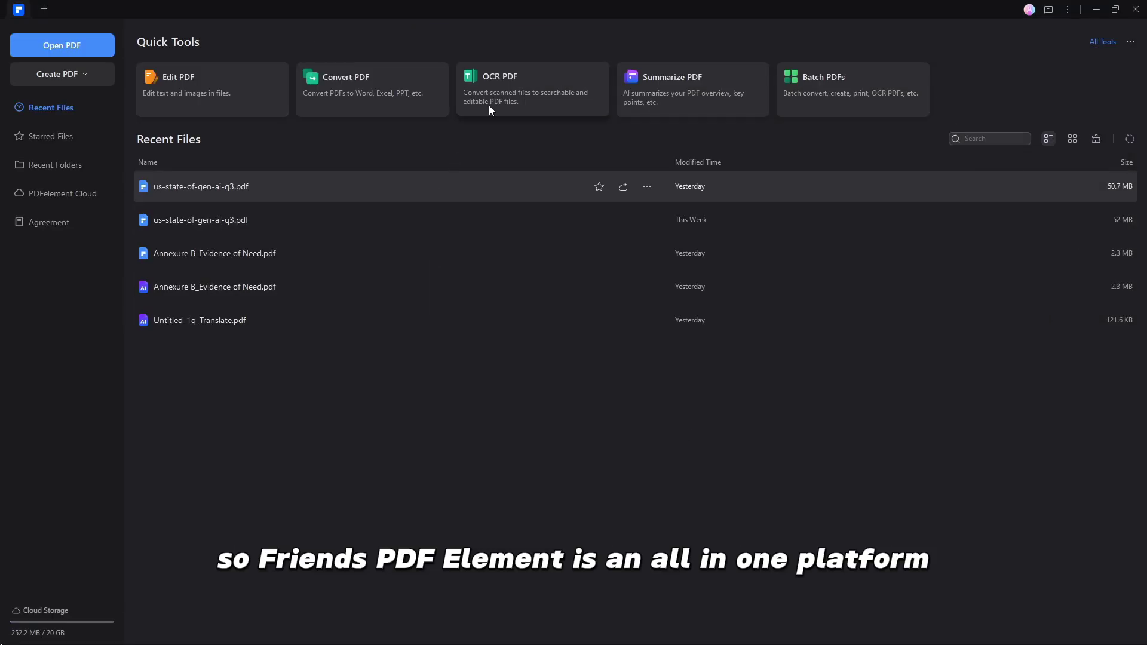
# Step: Run OCR on the us-state-of-gen-ai-q3 report with English recognition on all pages
pyautogui.click(510, 88)
pyautogui.click(386, 154)
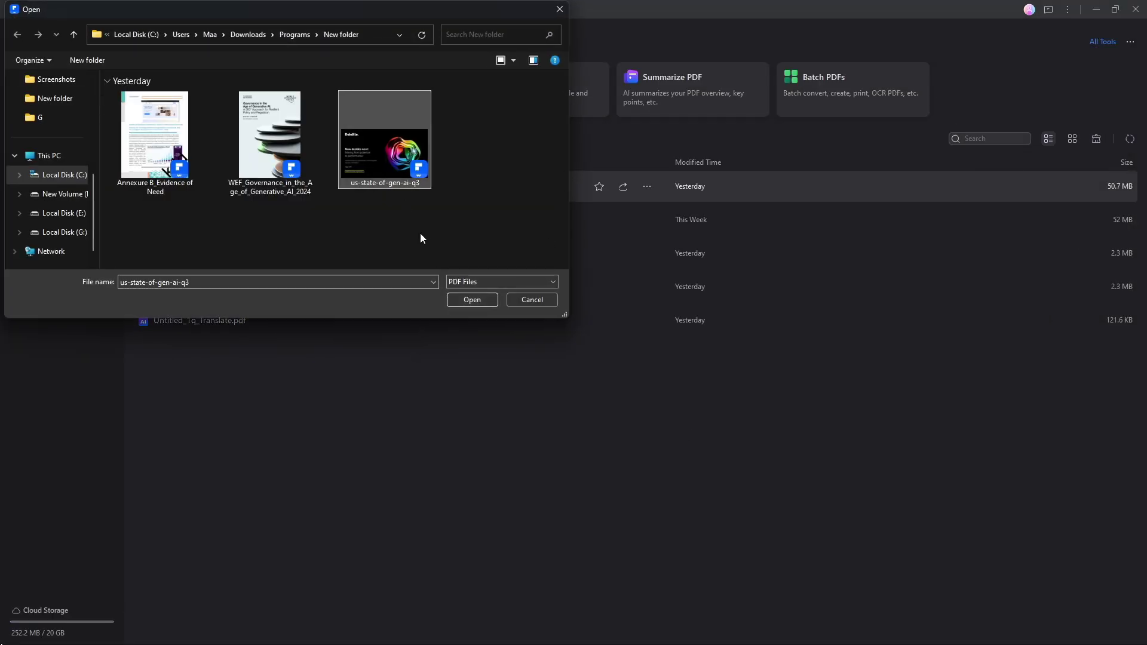
pyautogui.click(476, 303)
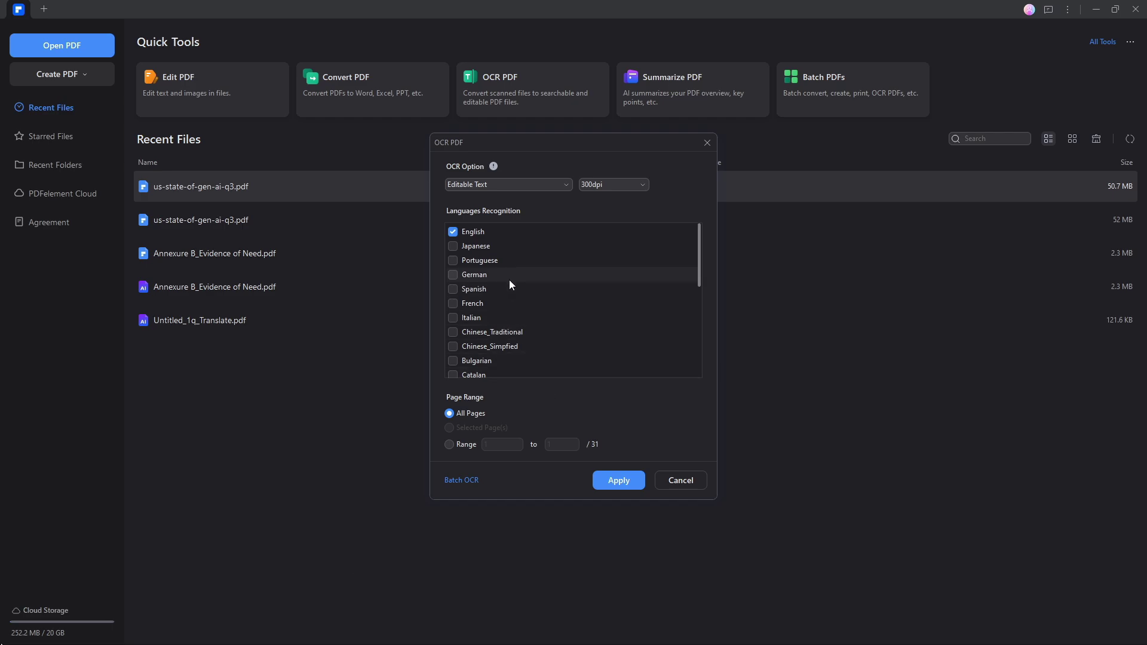
pyautogui.scroll(-5, 509, 280)
pyautogui.scroll(5, 513, 289)
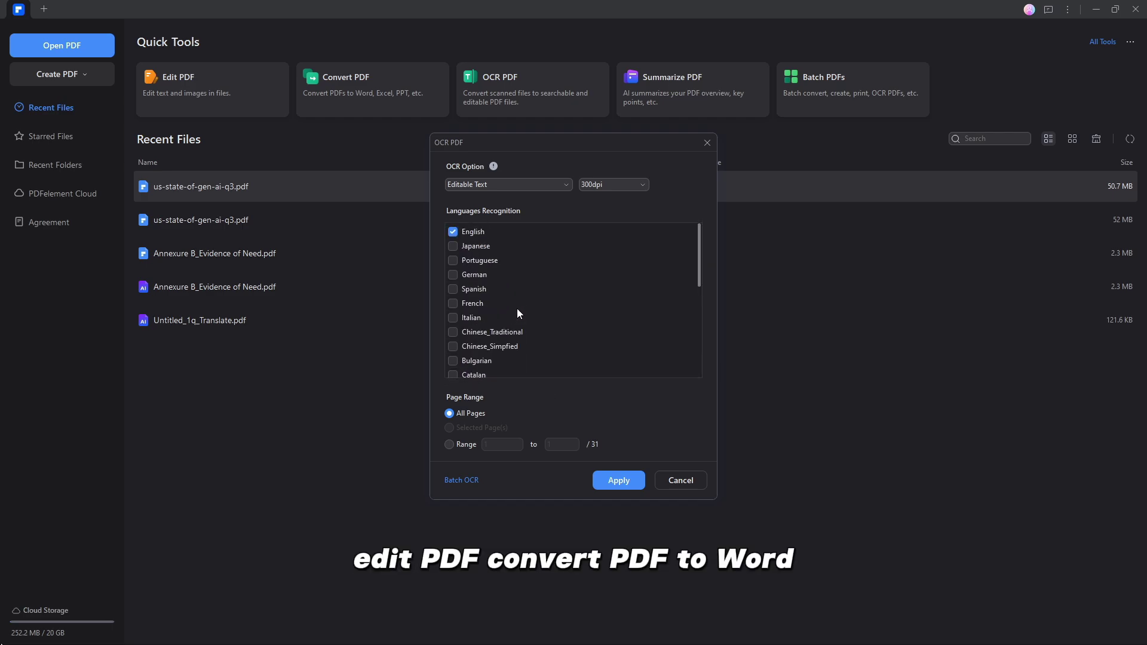
pyautogui.click(620, 480)
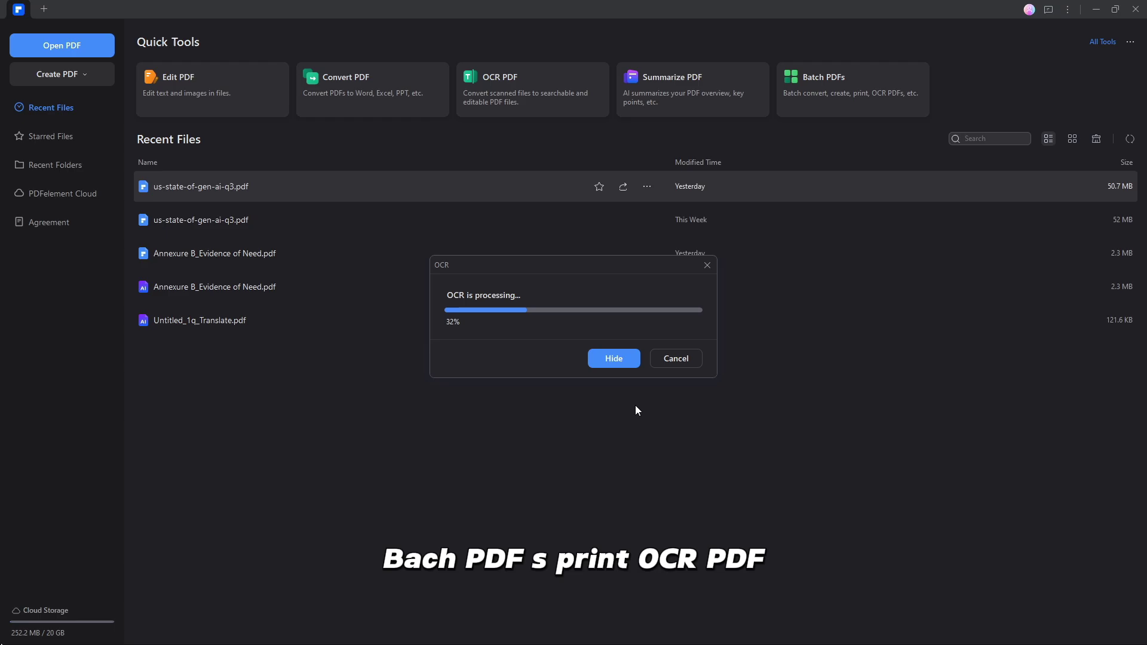
pyautogui.press('super')
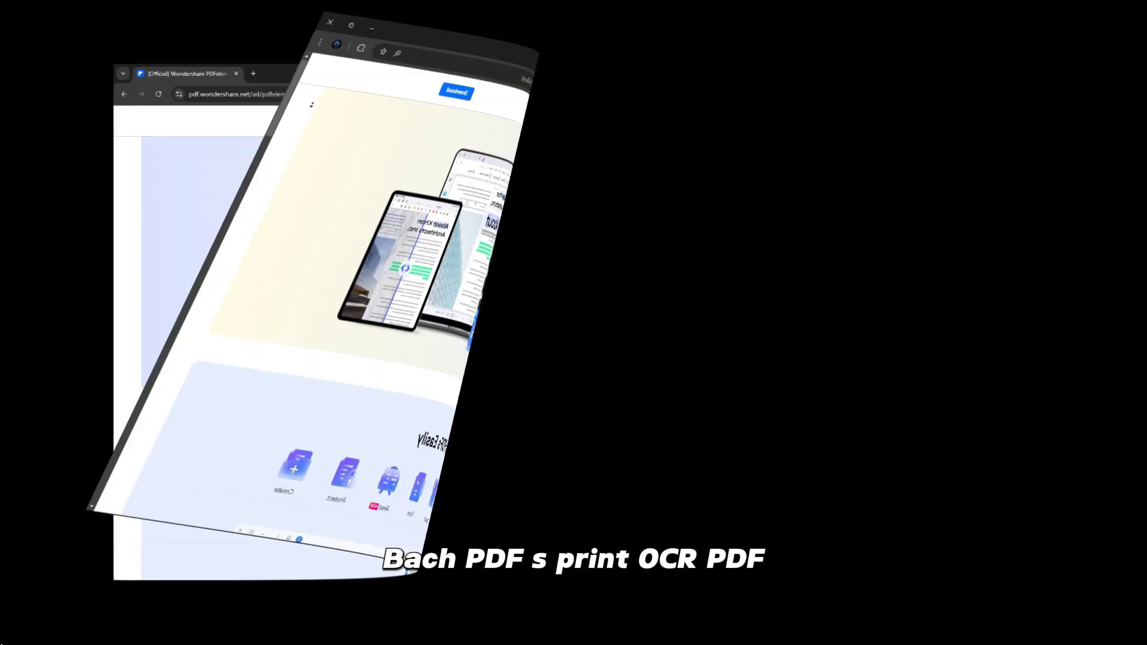
pyautogui.scroll(-2, 1109, 132)
pyautogui.scroll(-2, 1109, 131)
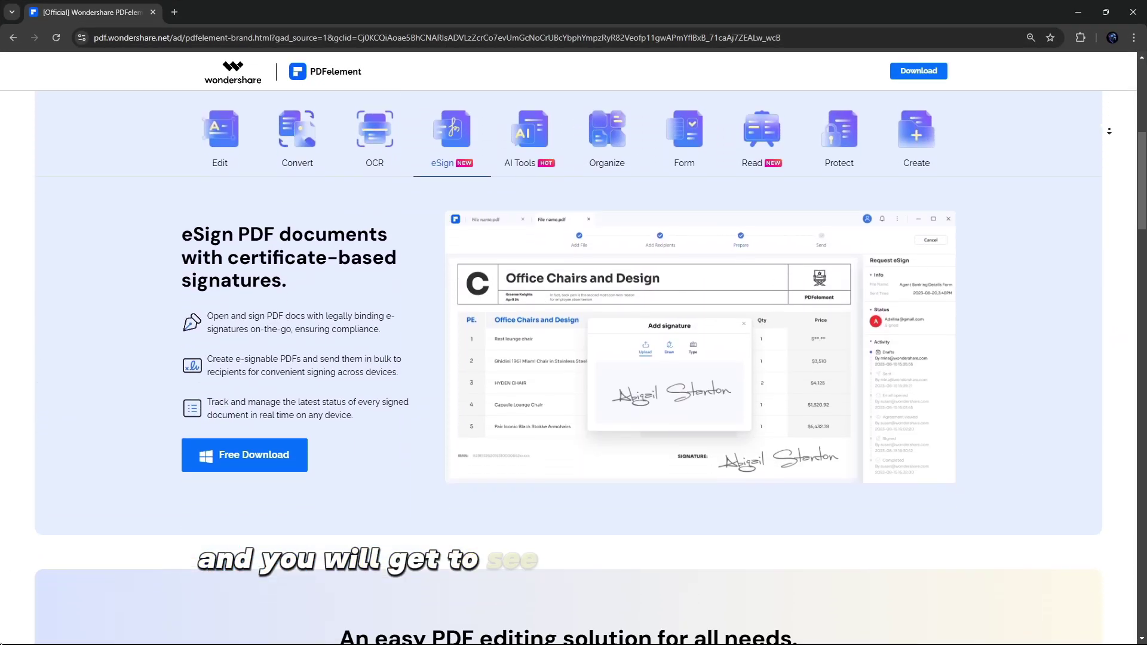
pyautogui.scroll(-2, 1109, 131)
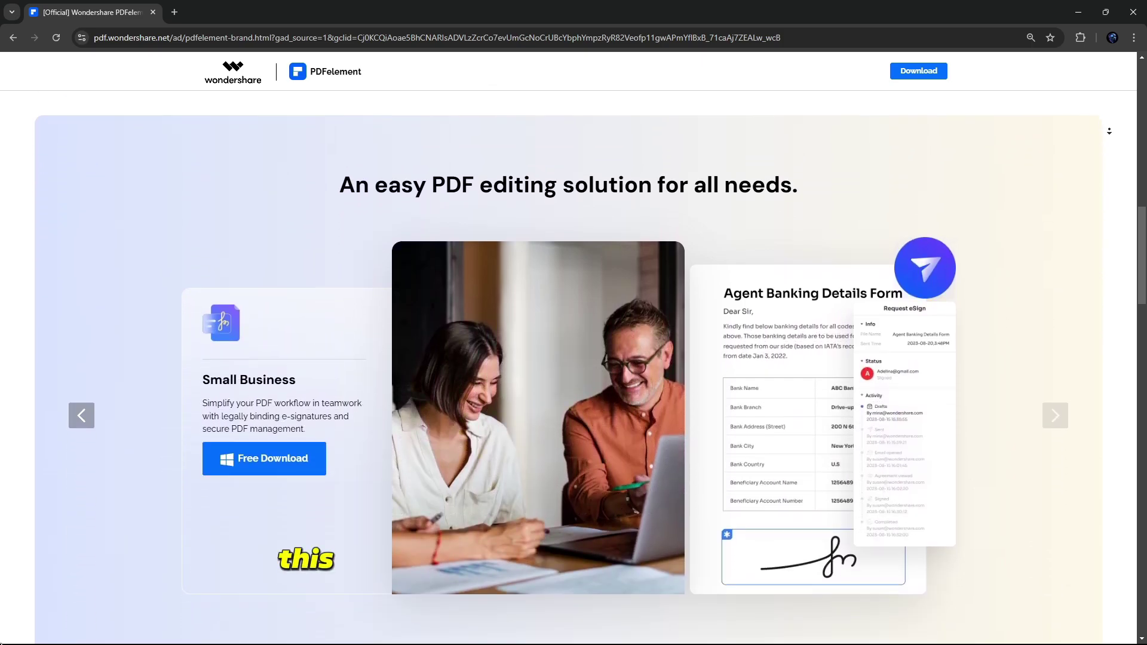